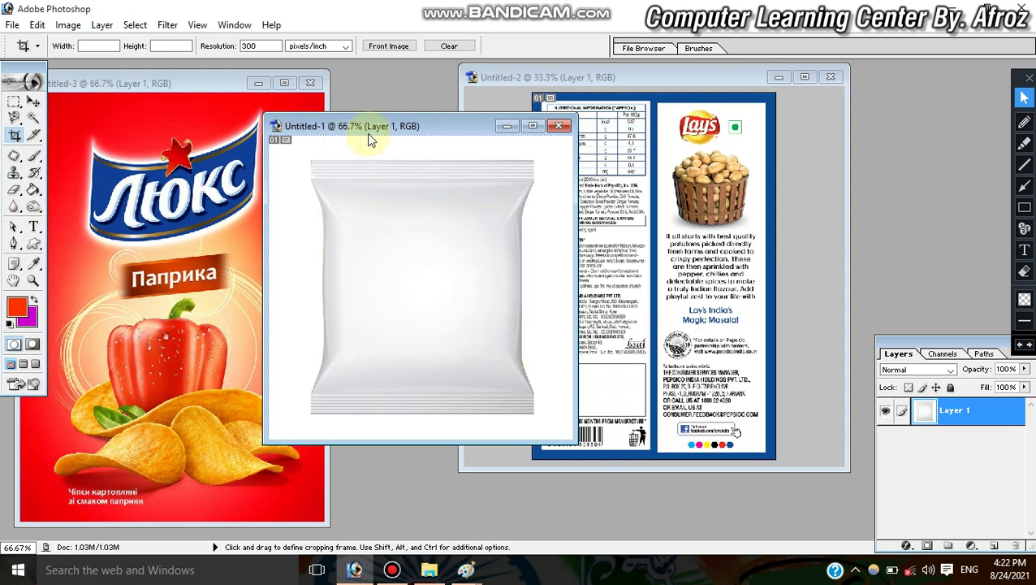
# Cycle through the Люкс, Lay's and white bag documents, leaving the white bag in front
pyautogui.moveTo(367, 133); pyautogui.dragTo(372, 129)
pyautogui.click(207, 85)
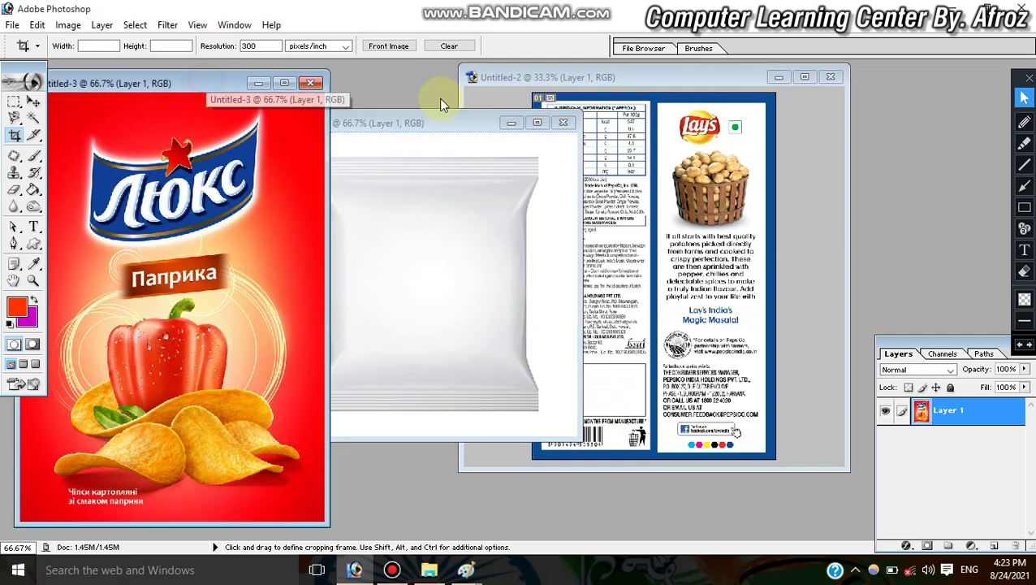
pyautogui.click(719, 82)
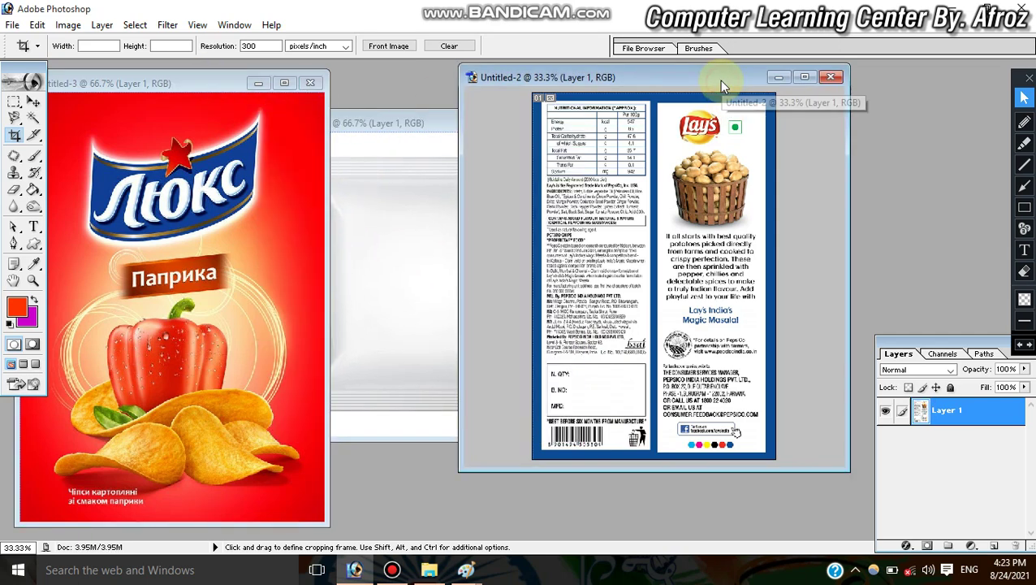
pyautogui.click(394, 124)
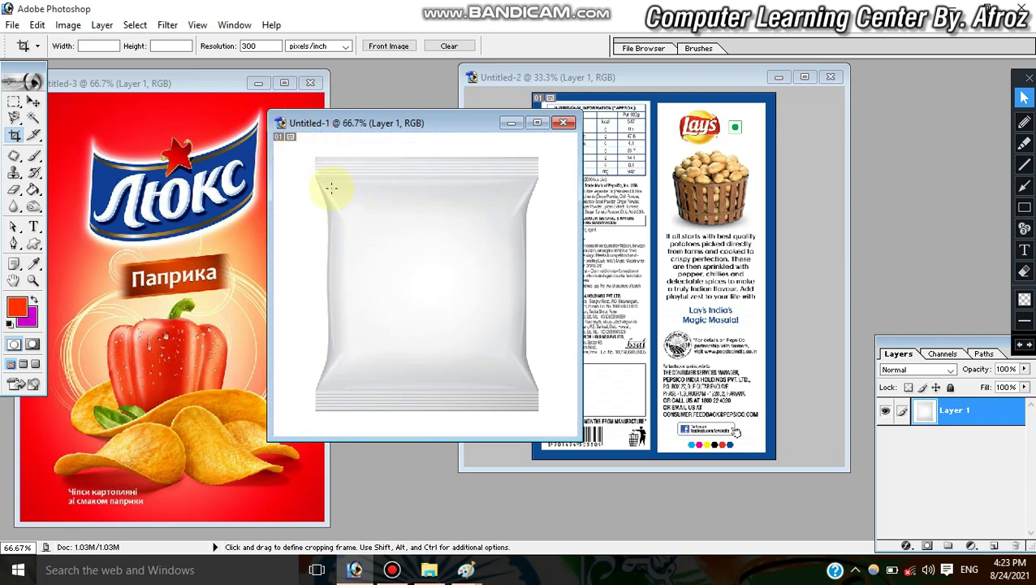
# Select the white bag's outline with the Magnetic Lasso and begin a new 600 × 845 px document
pyautogui.moveTo(14, 118); pyautogui.dragTo(65, 151)
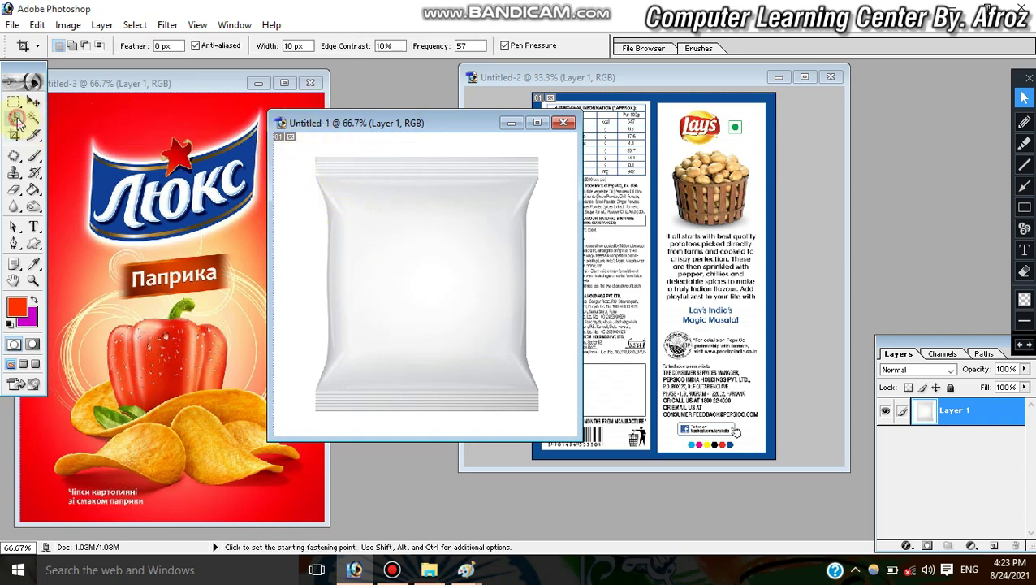
pyautogui.click(65, 151)
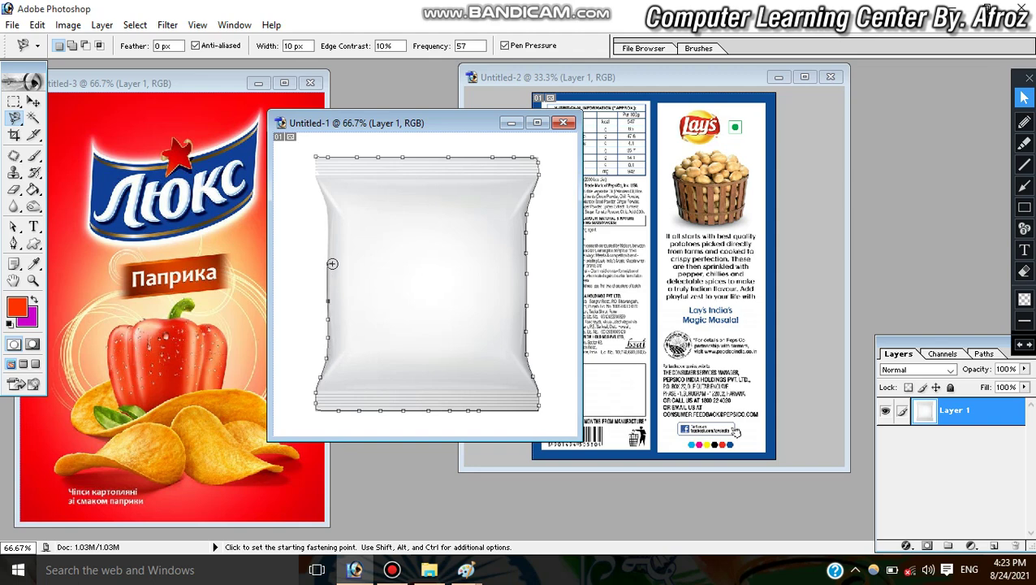
pyautogui.click(317, 154)
pyautogui.click(316, 157)
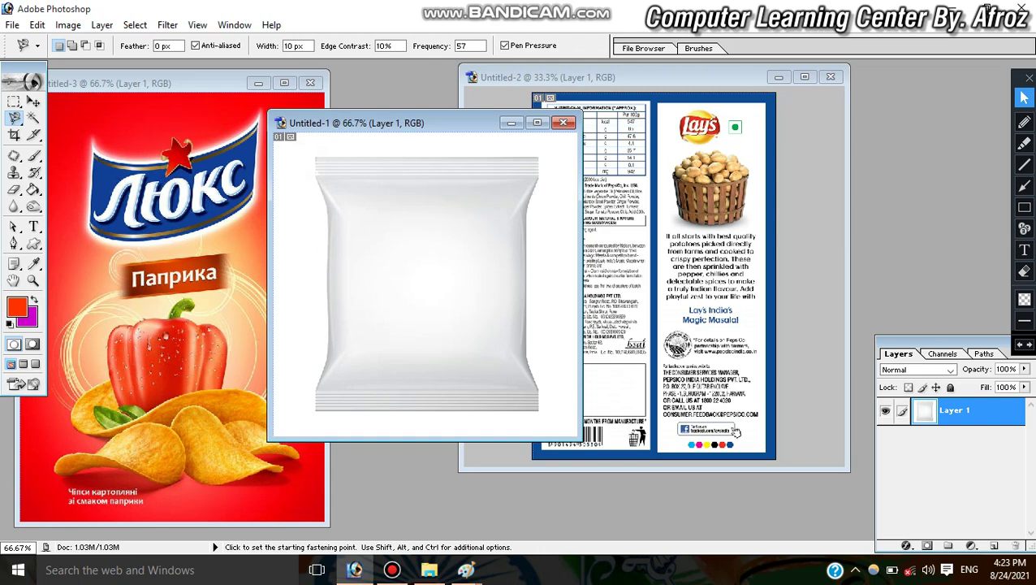
pyautogui.click(309, 170)
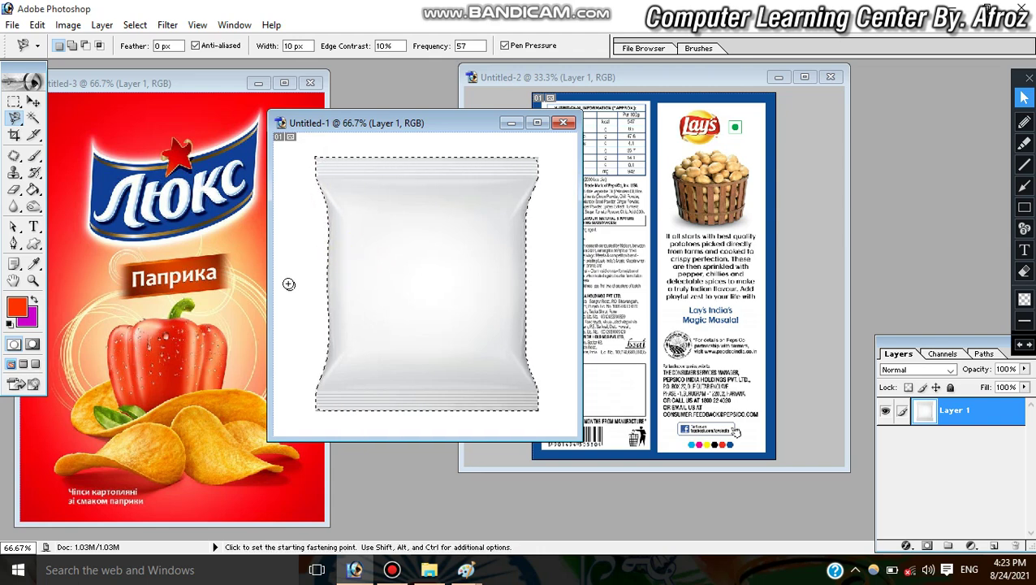
pyautogui.hotkey('ctrl', 'n')
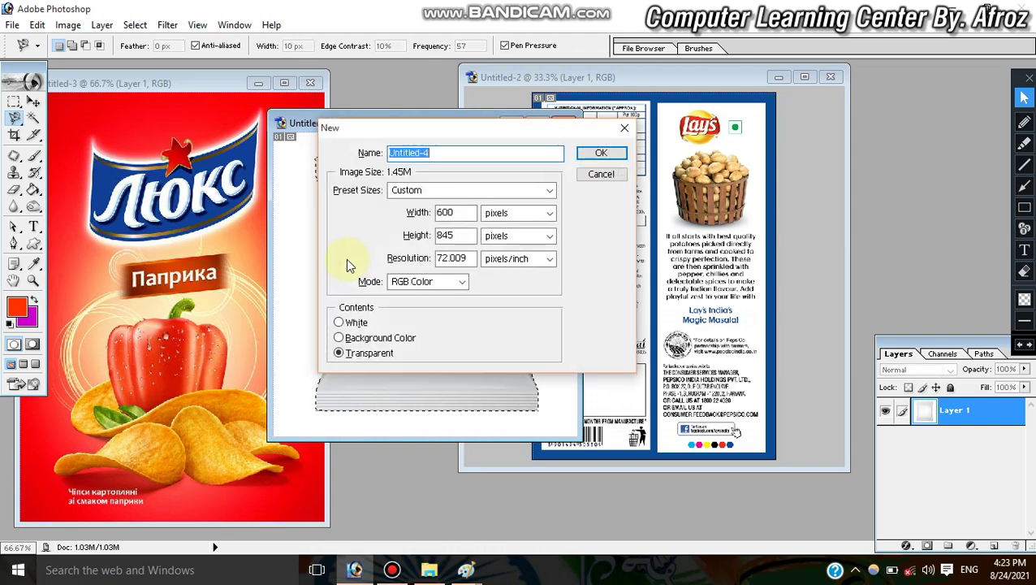
# Create the 600 × 845 canvas with Transparent contents and move its window right
pyautogui.click(377, 341)
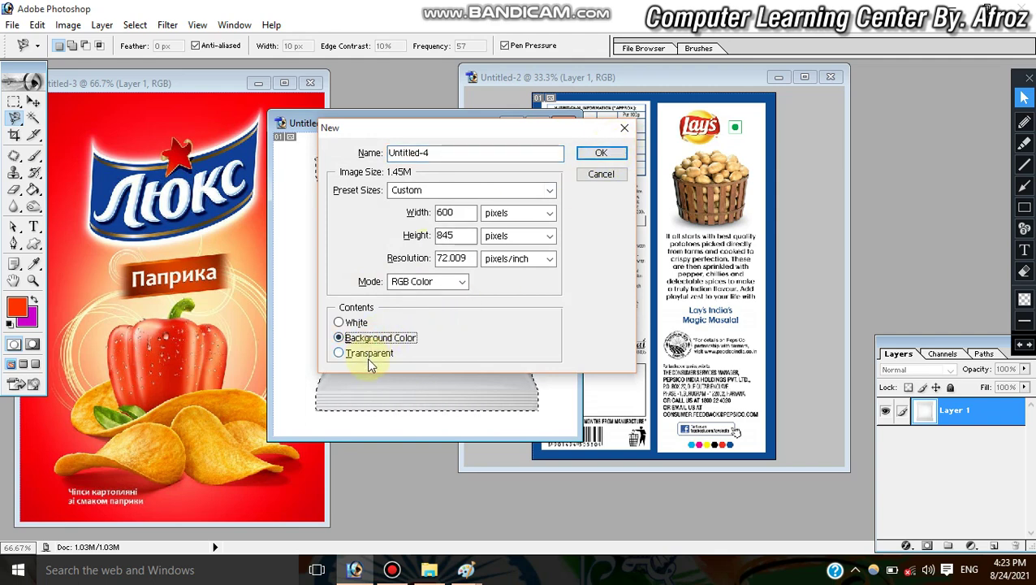
pyautogui.click(370, 355)
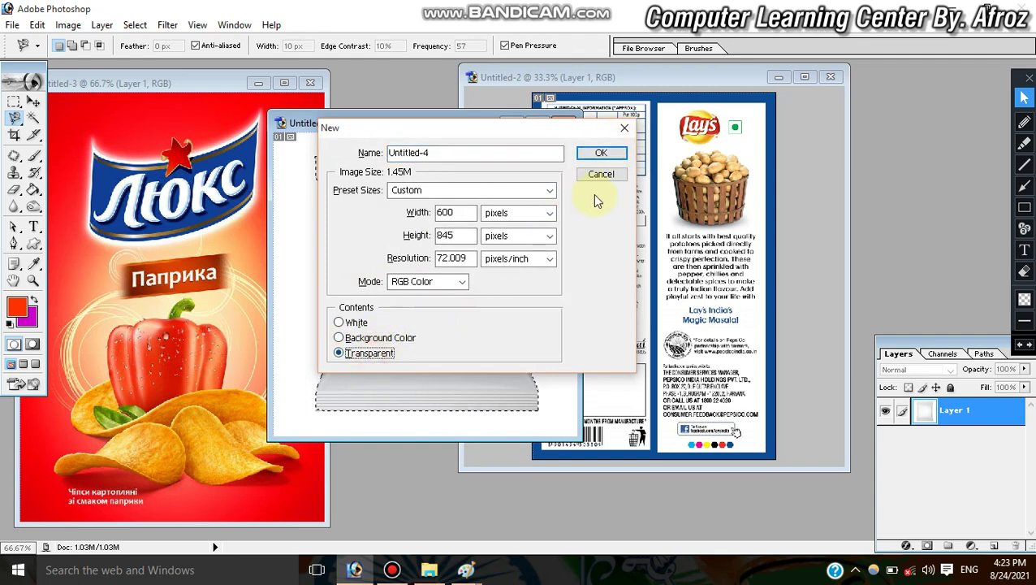
pyautogui.click(601, 154)
pyautogui.click(218, 85)
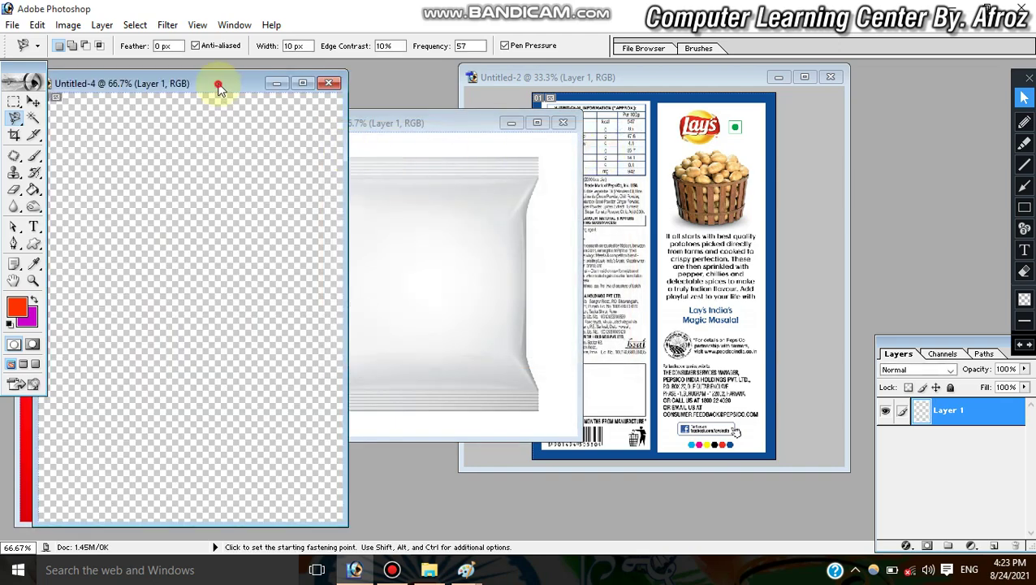
pyautogui.moveTo(217, 85); pyautogui.dragTo(771, 158)
# Move the selected white bag onto the new canvas and scale it to about 130%
pyautogui.click(33, 100)
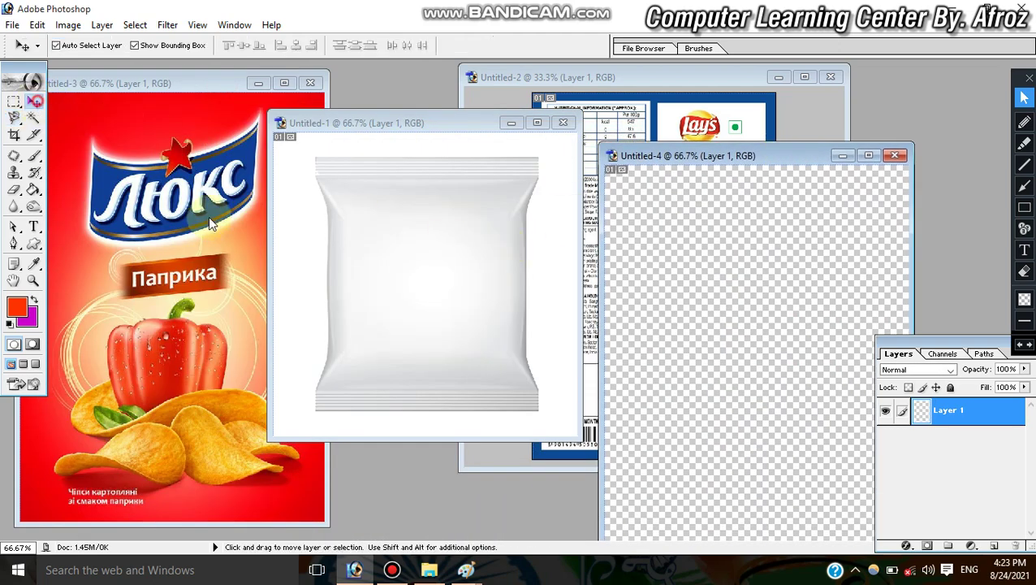
pyautogui.moveTo(362, 271); pyautogui.dragTo(740, 292)
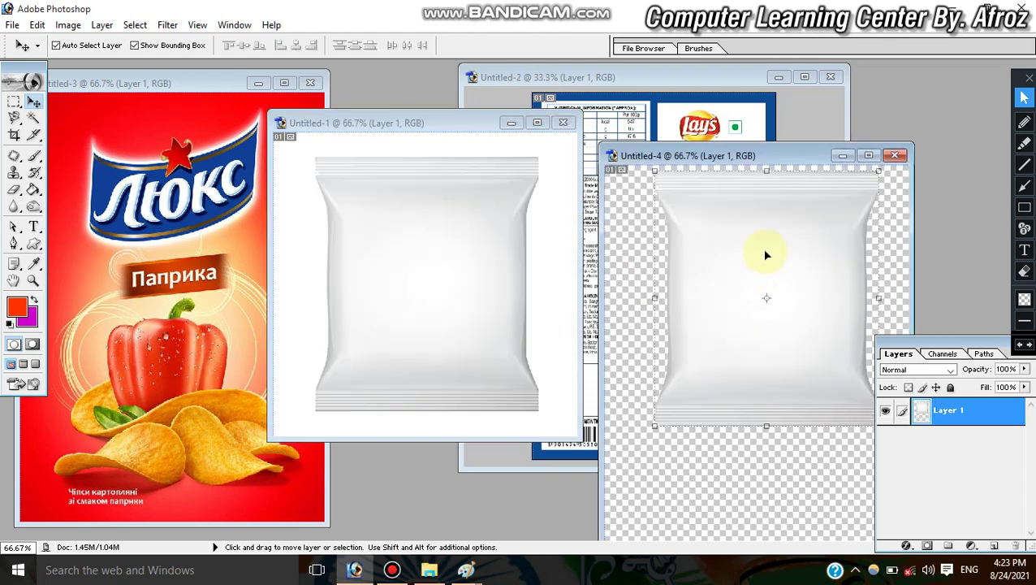
pyautogui.click(868, 154)
pyautogui.moveTo(552, 257); pyautogui.dragTo(508, 411)
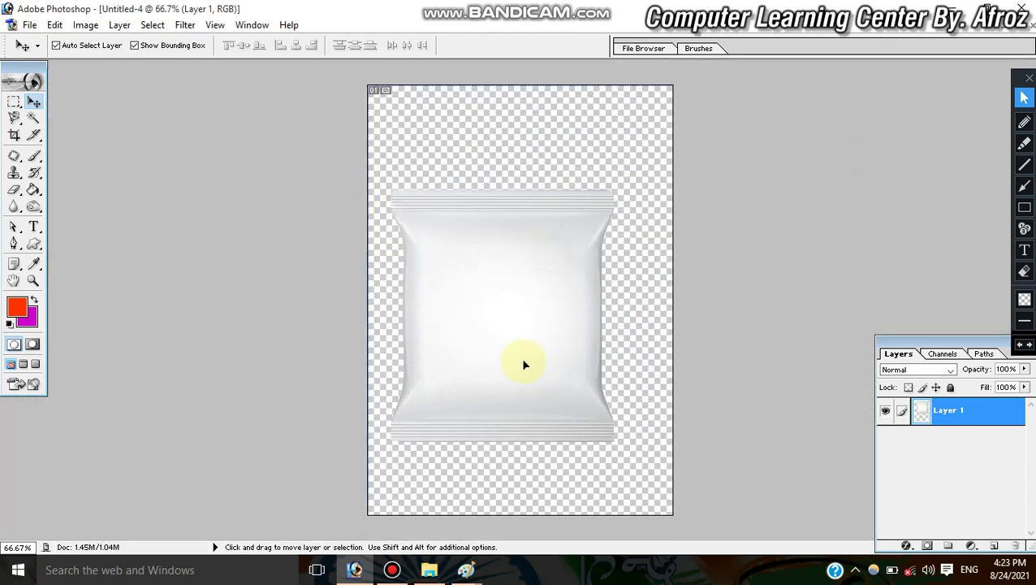
pyautogui.moveTo(601, 247); pyautogui.dragTo(672, 167)
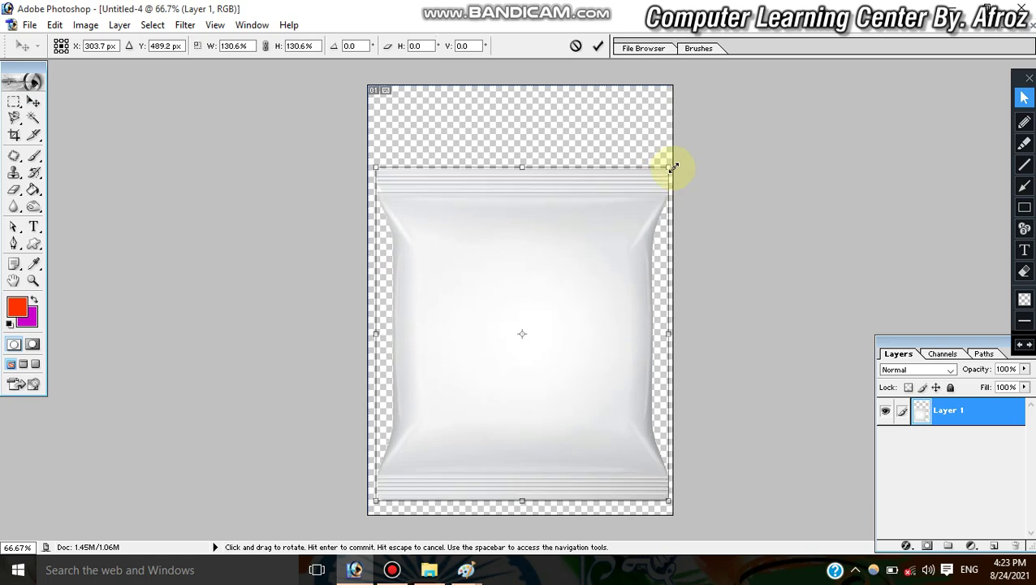
pyautogui.press('Return')
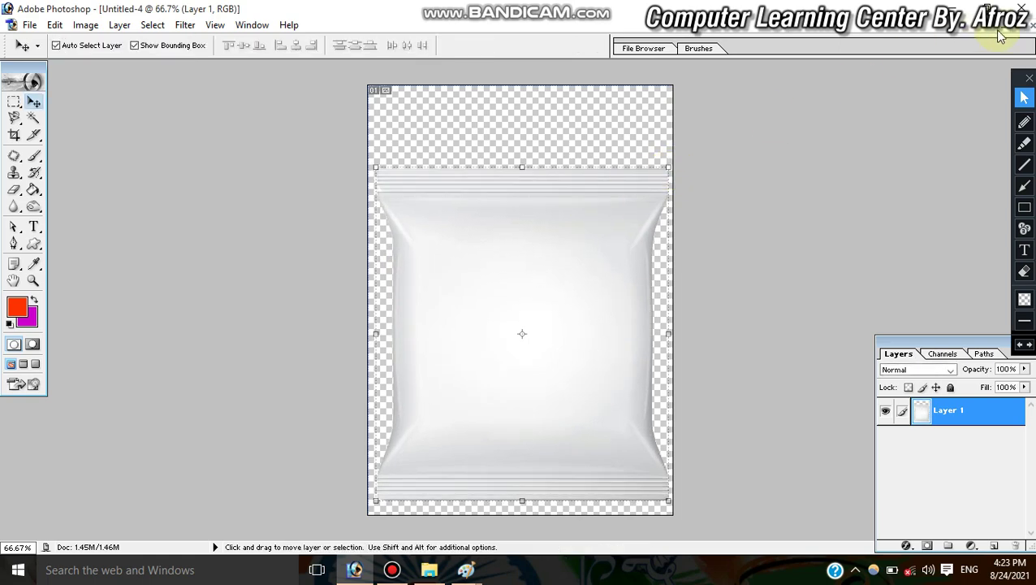
pyautogui.click(1020, 30)
# Close the original white bag file, Untitled-1
pyautogui.click(507, 215)
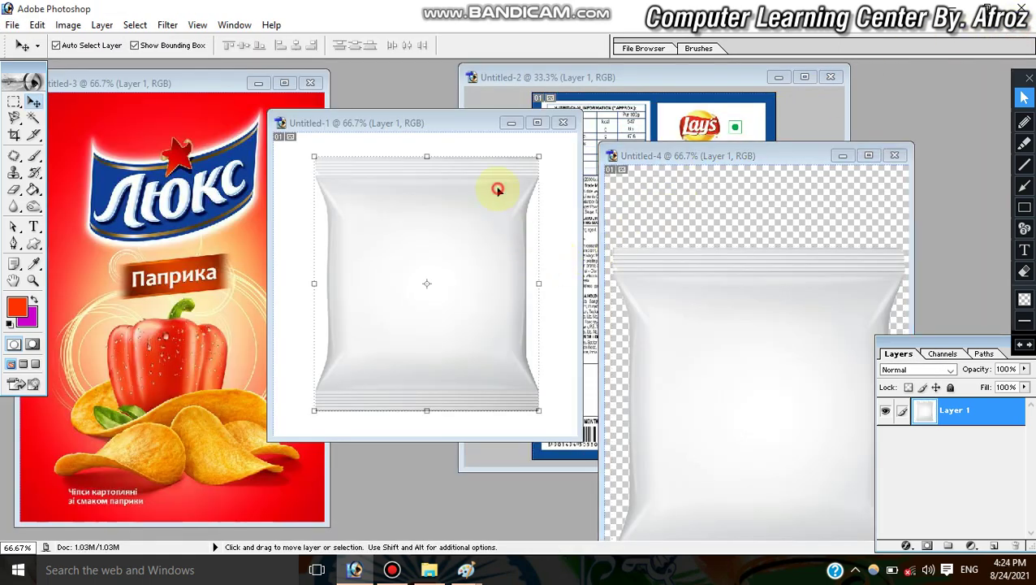
pyautogui.click(563, 122)
pyautogui.click(523, 225)
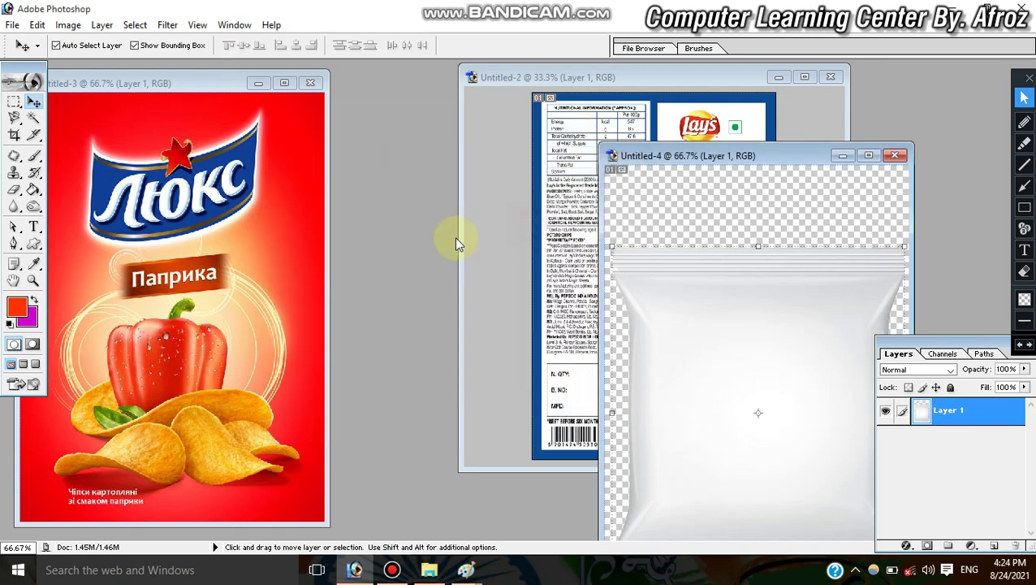
# Create another new document with Transparent contents
pyautogui.hotkey('ctrl', 'n')
pyautogui.click(345, 353)
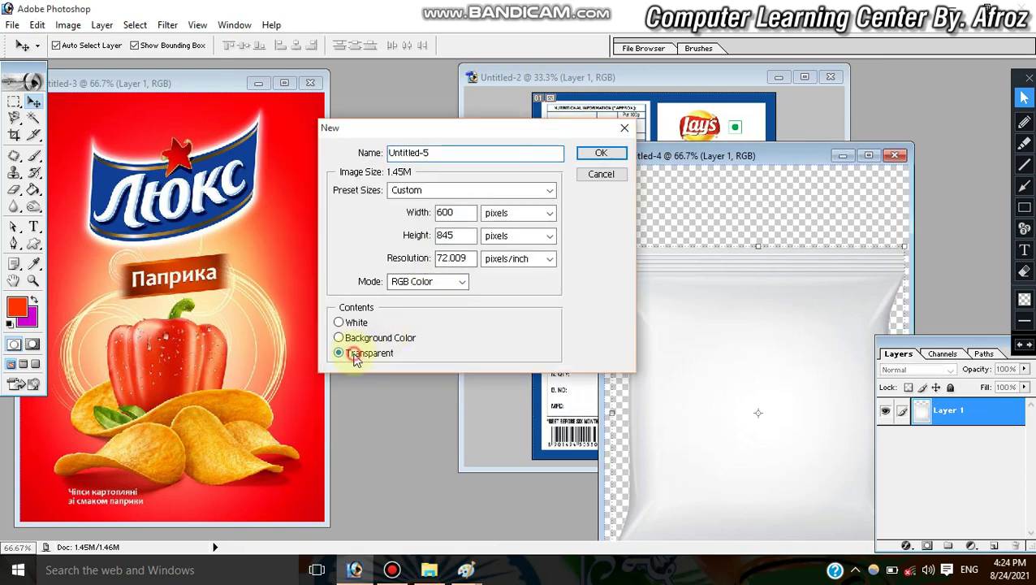
pyautogui.click(601, 153)
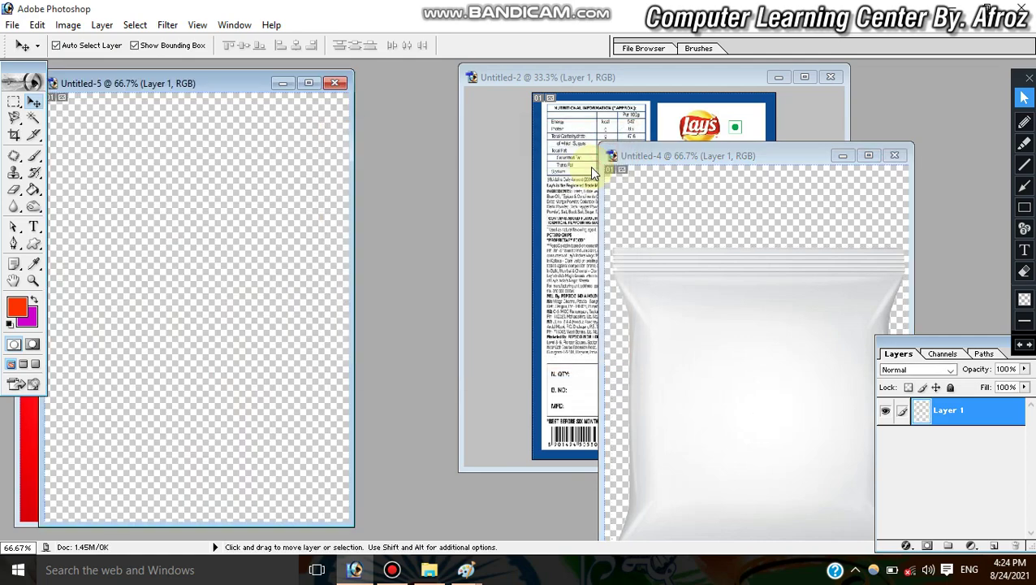
# Copy the enlarged white bag into Untitled-5 as Layer 2 and nudge it into place
pyautogui.moveTo(802, 392)
pyautogui.mouseDown()
pyautogui.moveTo(774, 370)
pyautogui.moveTo(245, 250)
pyautogui.moveTo(262, 234)
pyautogui.moveTo(240, 226)
pyautogui.mouseUp()
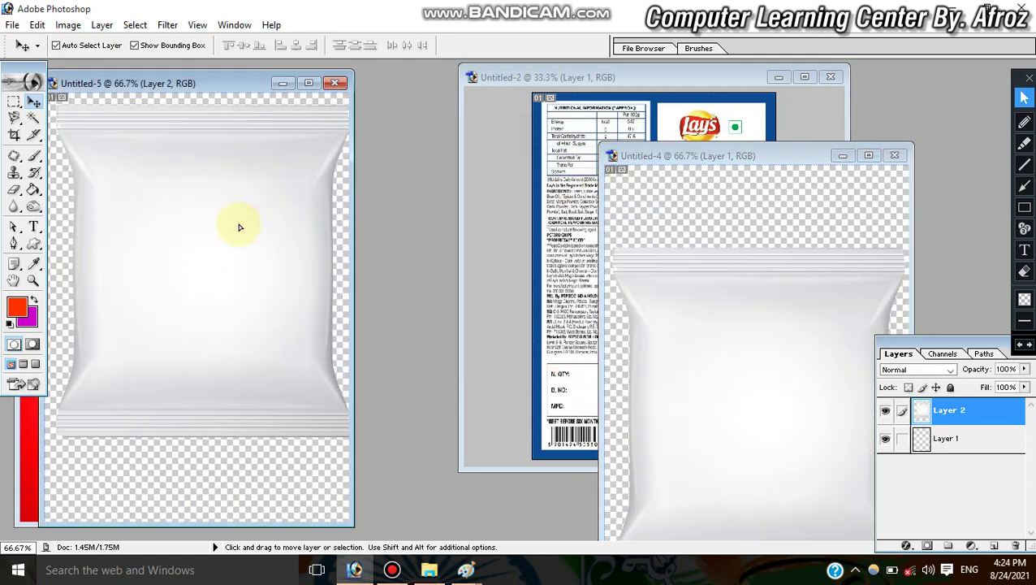
pyautogui.click(308, 84)
pyautogui.moveTo(472, 289); pyautogui.dragTo(464, 309)
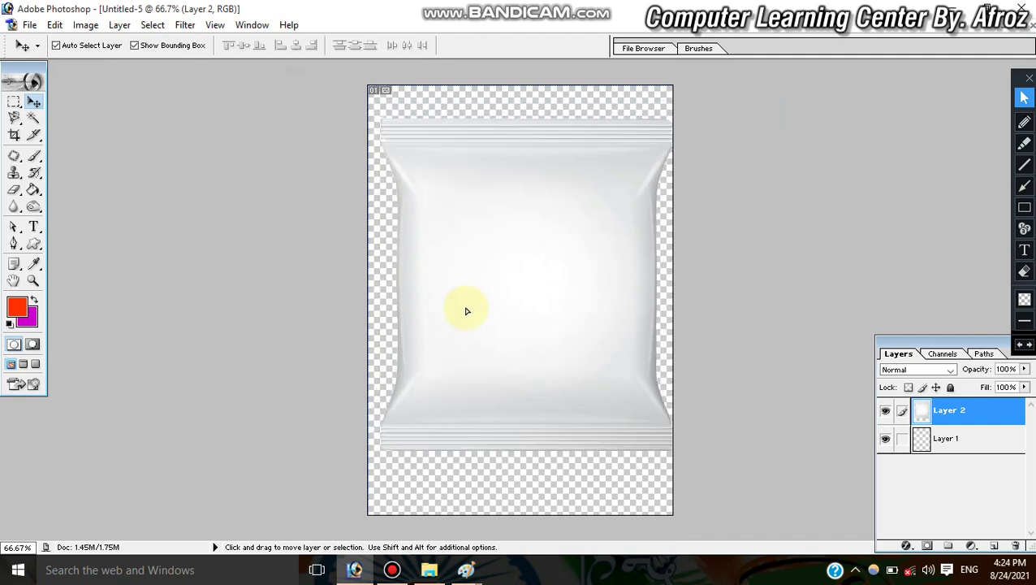
pyautogui.press('Left')
pyautogui.press('Left')
pyautogui.press('Left')
pyautogui.press('Left')
pyautogui.press('Left')
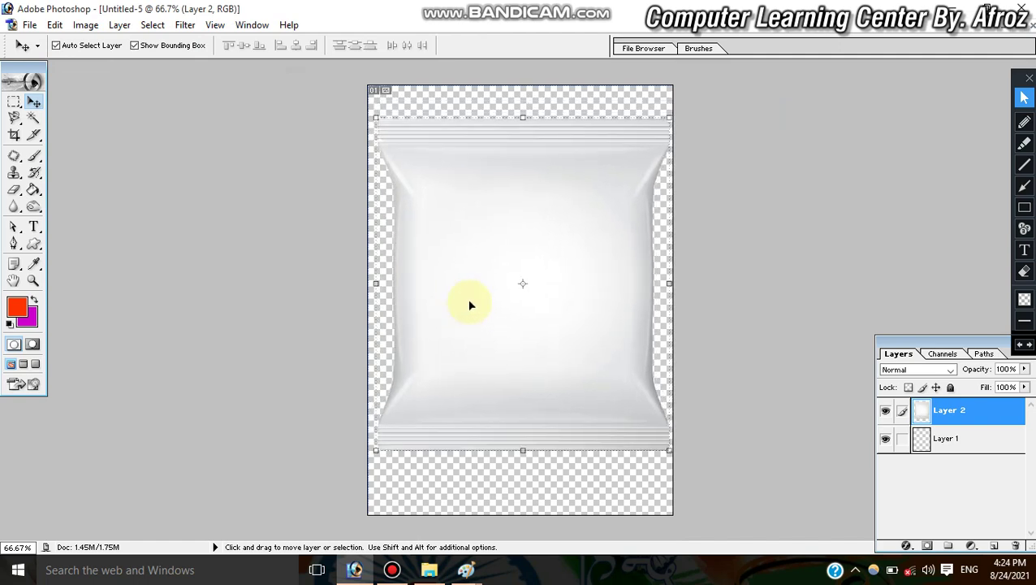
pyautogui.press('Left')
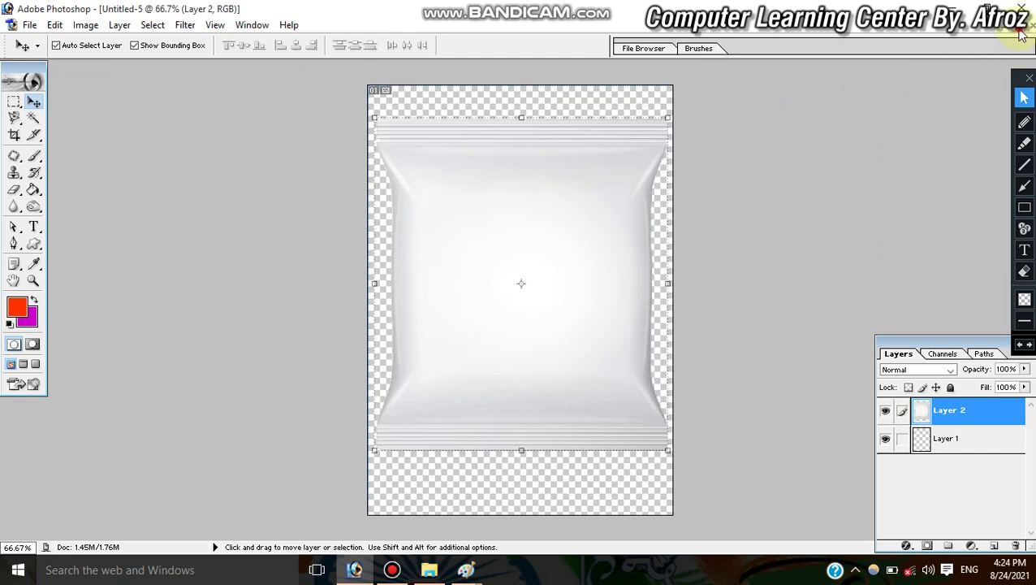
pyautogui.click(1017, 26)
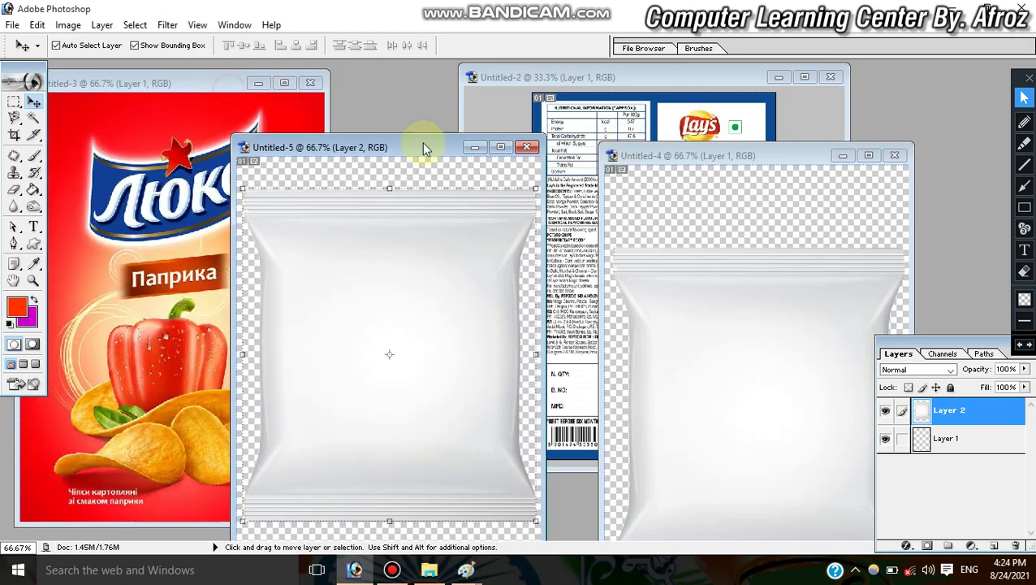
# Drag the Люкс paprika front design onto the Untitled-5 bag canvas
pyautogui.moveTo(228, 96); pyautogui.dragTo(419, 121)
pyautogui.click(195, 193)
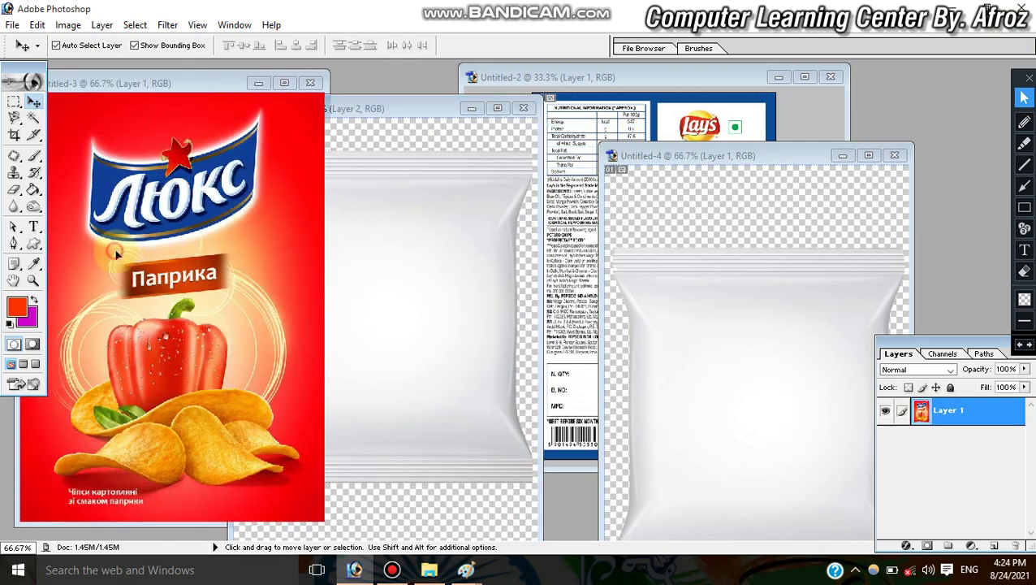
pyautogui.moveTo(183, 276); pyautogui.dragTo(419, 284)
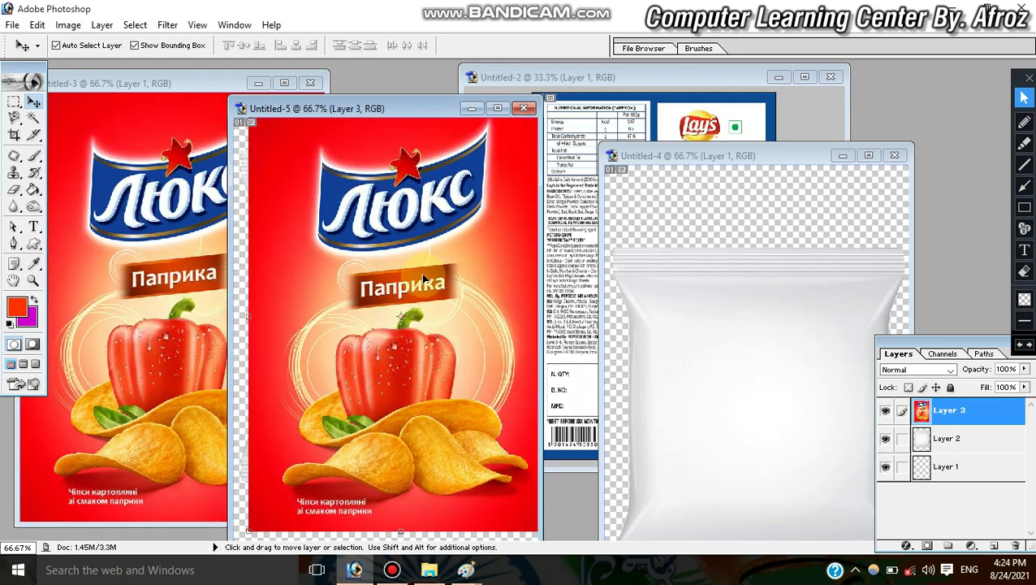
pyautogui.click(497, 108)
# Free-transform the Люкс artwork (Layer 3) to 95.8% width and 76.8% height
pyautogui.hotkey('ctrl', 't')
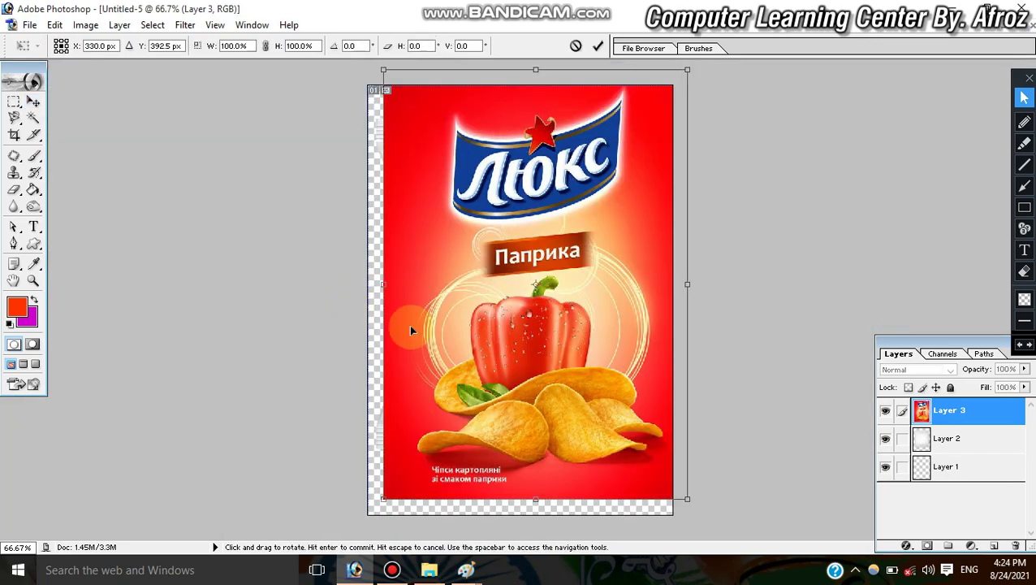
pyautogui.moveTo(686, 69)
pyautogui.mouseDown()
pyautogui.moveTo(655, 97)
pyautogui.moveTo(662, 119)
pyautogui.mouseUp()
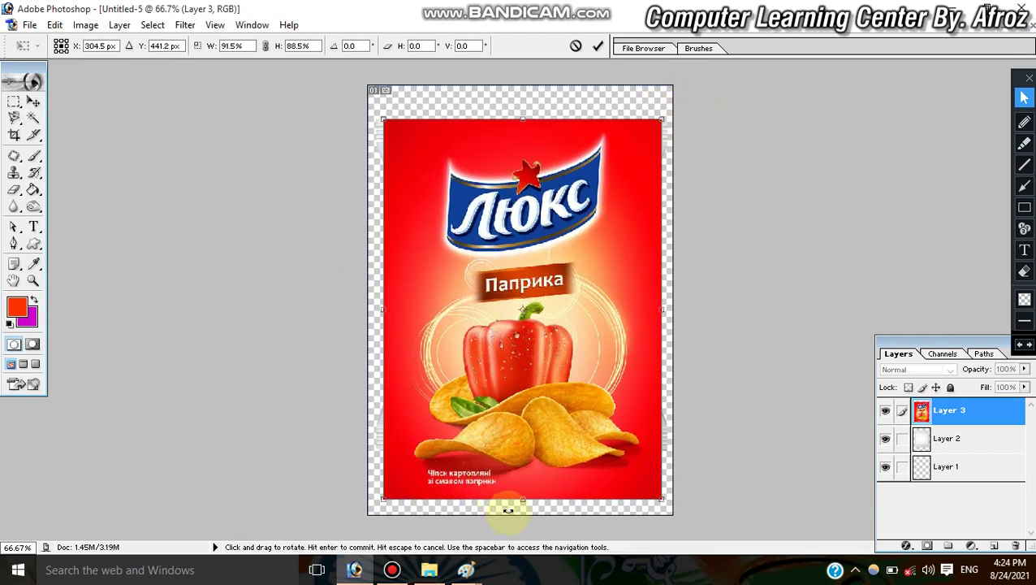
pyautogui.moveTo(524, 499); pyautogui.dragTo(557, 453)
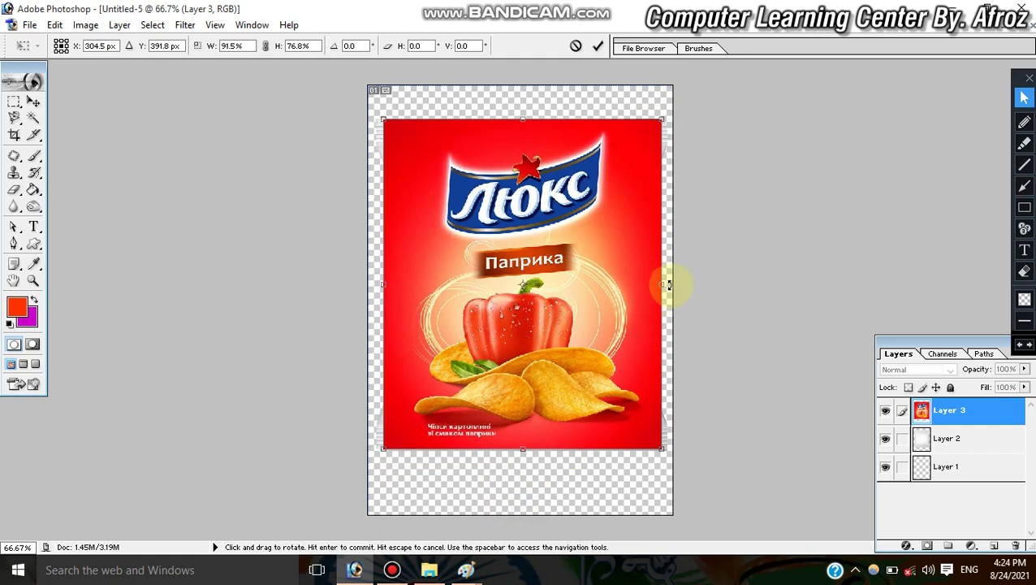
pyautogui.moveTo(662, 284)
pyautogui.mouseDown()
pyautogui.moveTo(643, 283)
pyautogui.moveTo(666, 284)
pyautogui.moveTo(656, 299)
pyautogui.mouseUp()
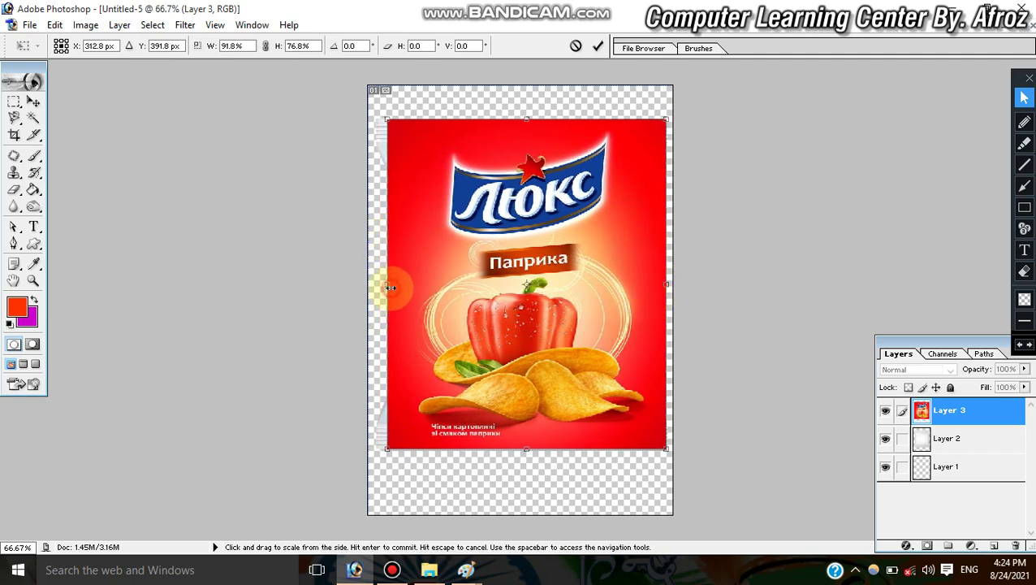
pyautogui.moveTo(388, 288); pyautogui.dragTo(377, 288)
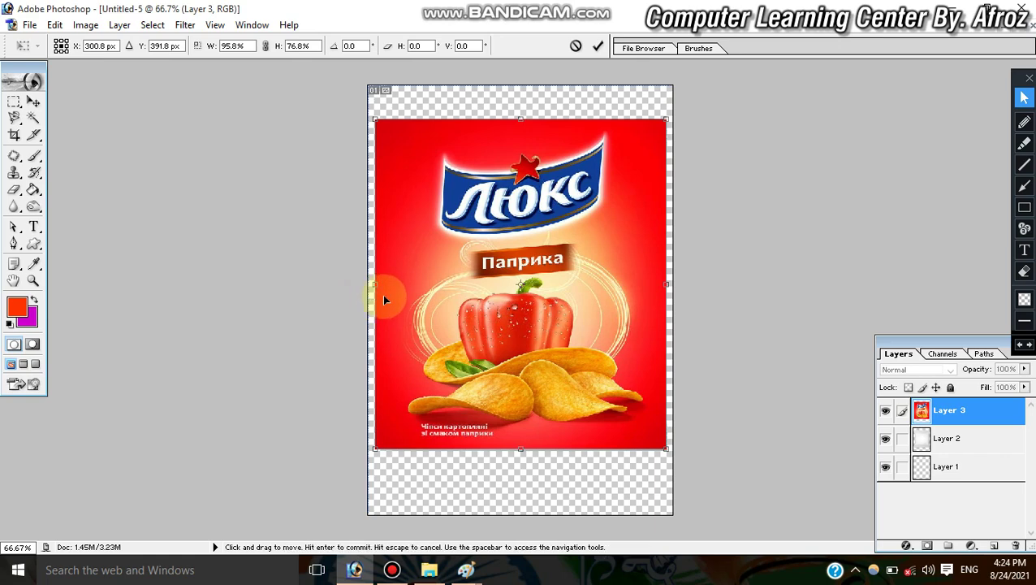
pyautogui.click(599, 47)
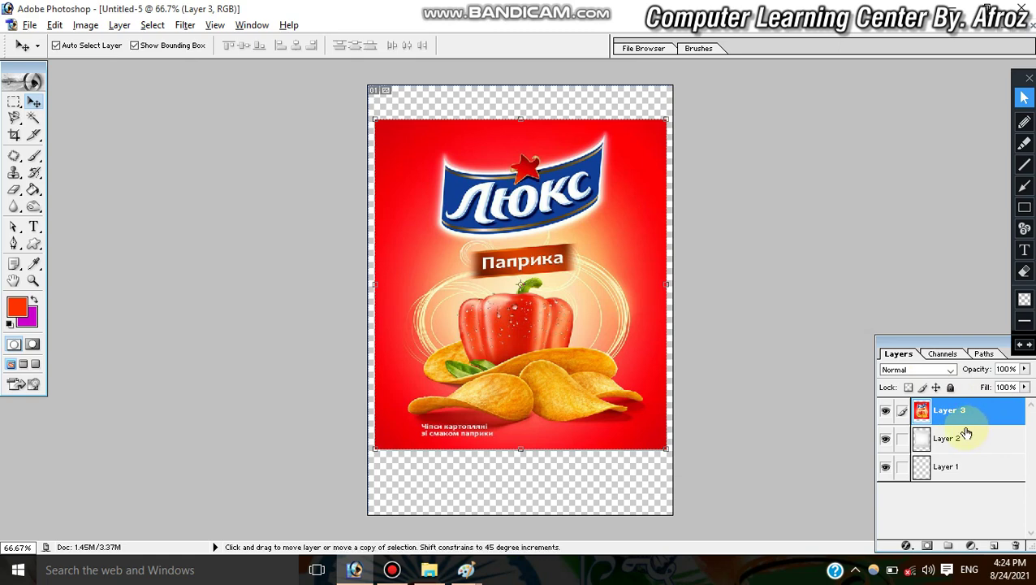
# Clip Layer 3's Люкс artwork to the bag layer, then restore documents to floating windows
pyautogui.moveTo(969, 437); pyautogui.dragTo(979, 425)
pyautogui.keyDown('alt'); pyautogui.click(979, 426); pyautogui.keyUp('alt')
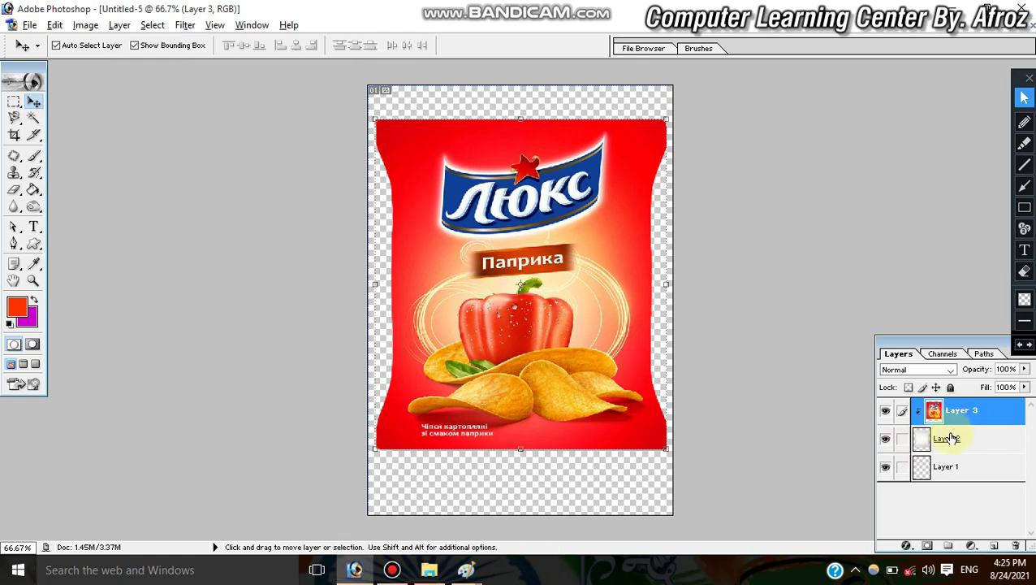
pyautogui.click(1025, 32)
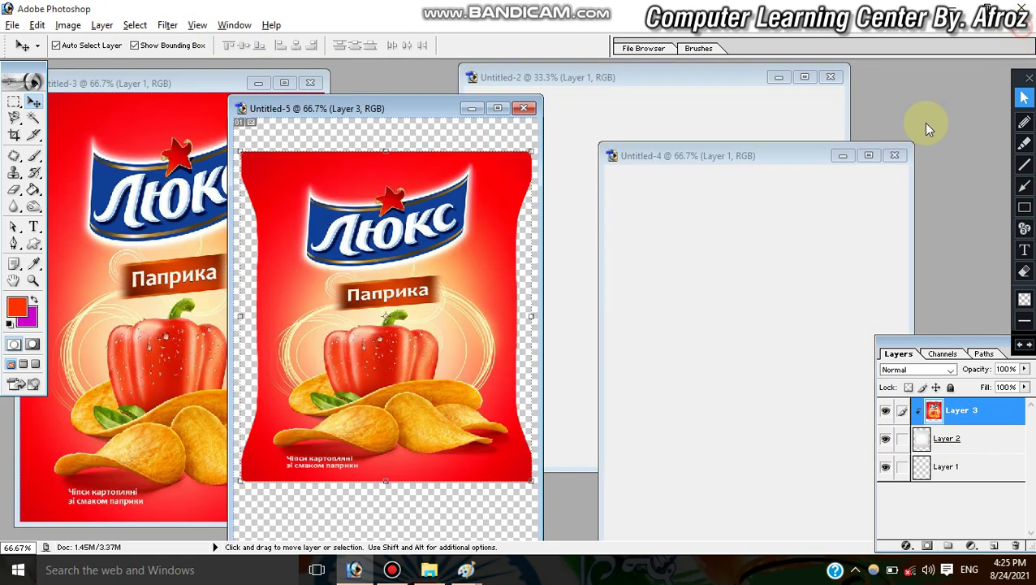
pyautogui.moveTo(981, 428); pyautogui.dragTo(925, 437)
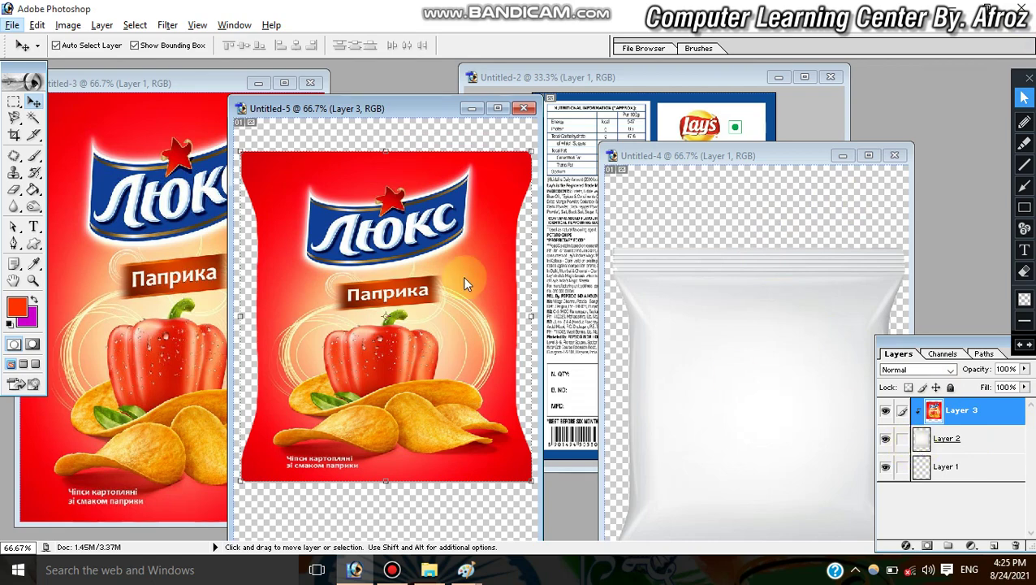
# Close the original Люкс image, Untitled-3, without saving
pyautogui.click(142, 90)
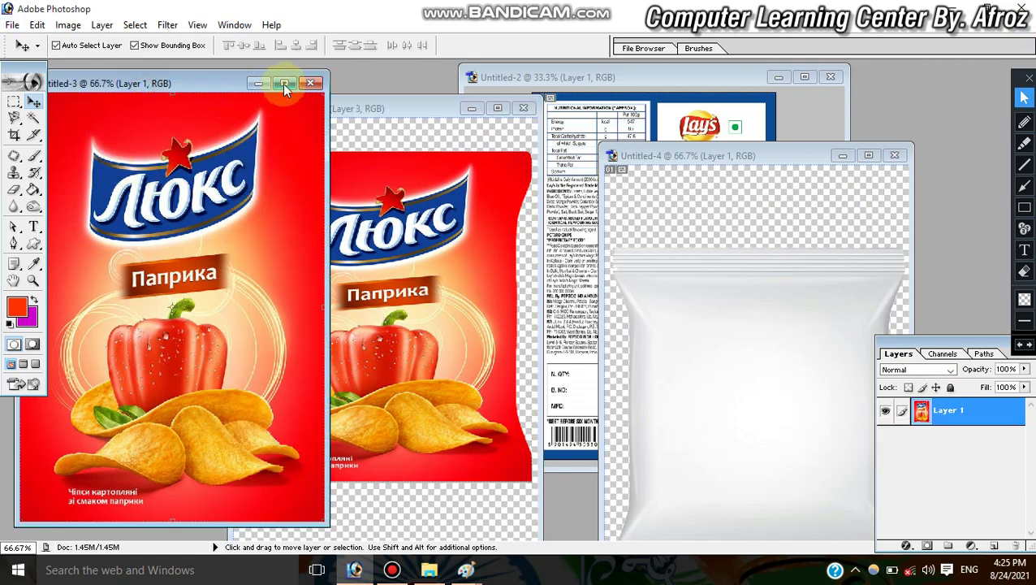
pyautogui.click(310, 83)
pyautogui.click(522, 227)
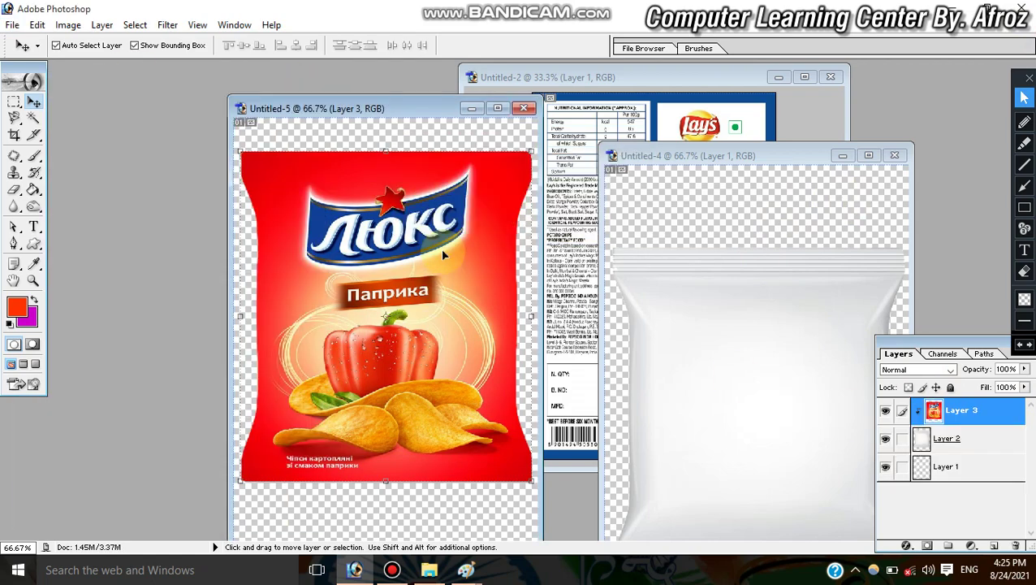
# Copy the Lay's back-label artwork from Untitled-2 into the Untitled-4 pouch document
pyautogui.moveTo(423, 109); pyautogui.dragTo(259, 96)
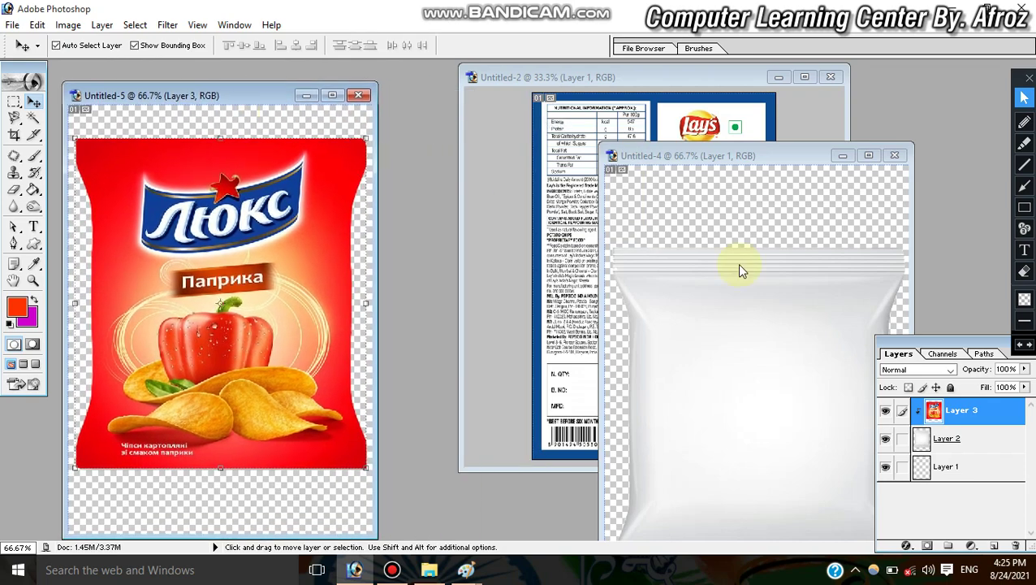
pyautogui.click(561, 240)
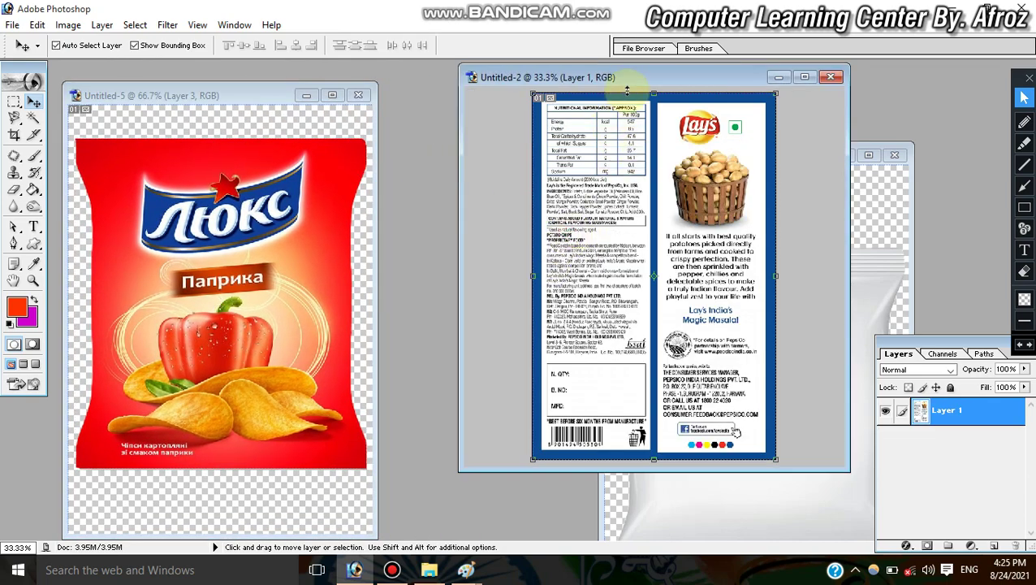
pyautogui.moveTo(633, 83); pyautogui.dragTo(275, 119)
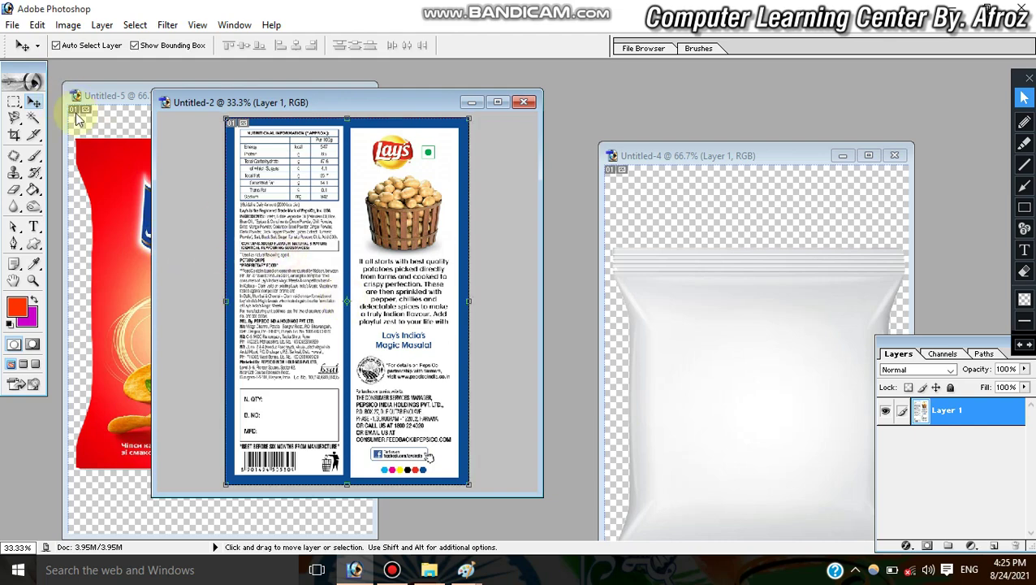
pyautogui.moveTo(286, 256); pyautogui.dragTo(704, 355)
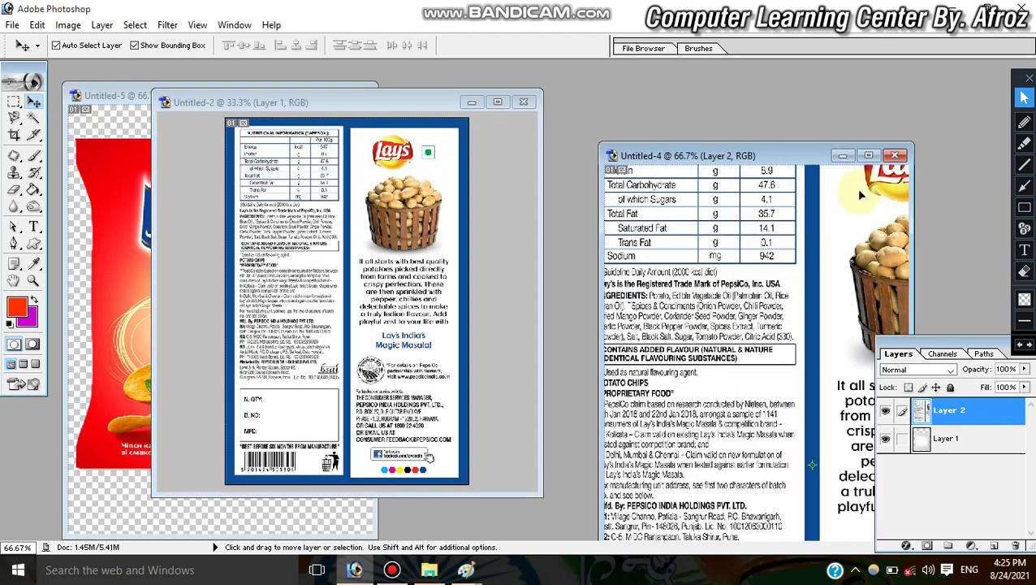
# Free-transform the Lay's back label, scaling it down and shortening it from the top
pyautogui.click(868, 154)
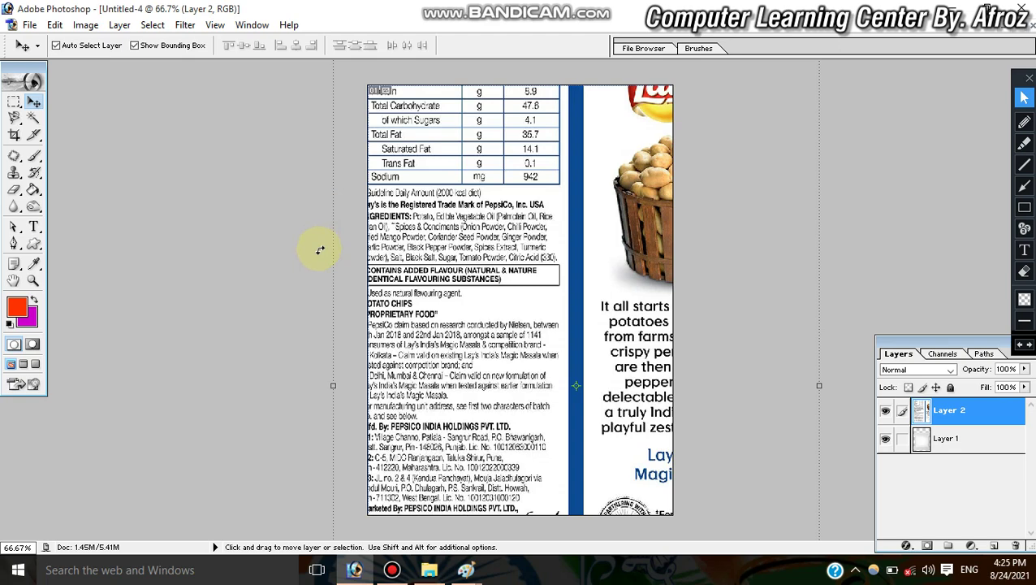
pyautogui.hotkey('ctrl', 't')
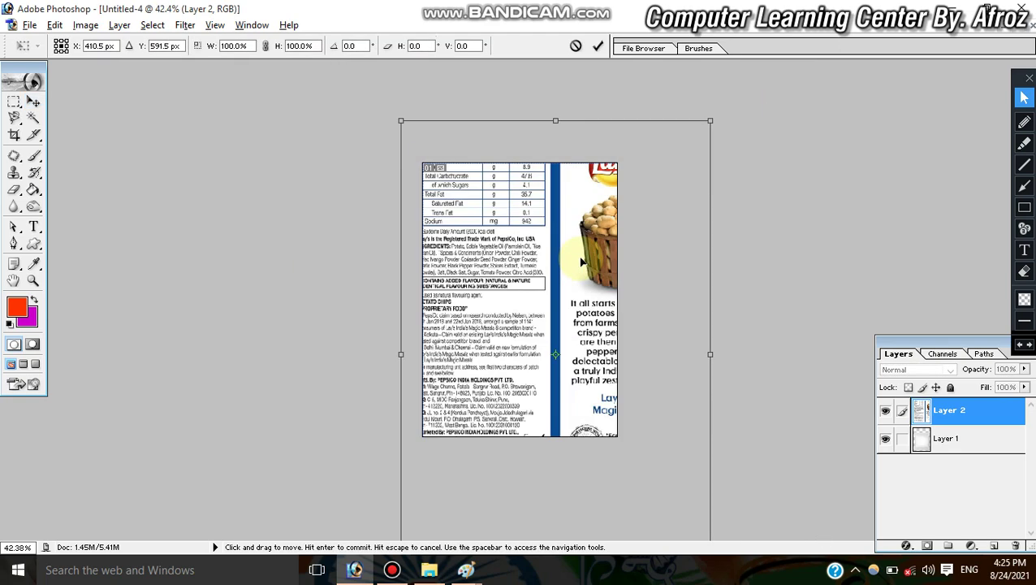
pyautogui.hotkey('ctrl', '-')
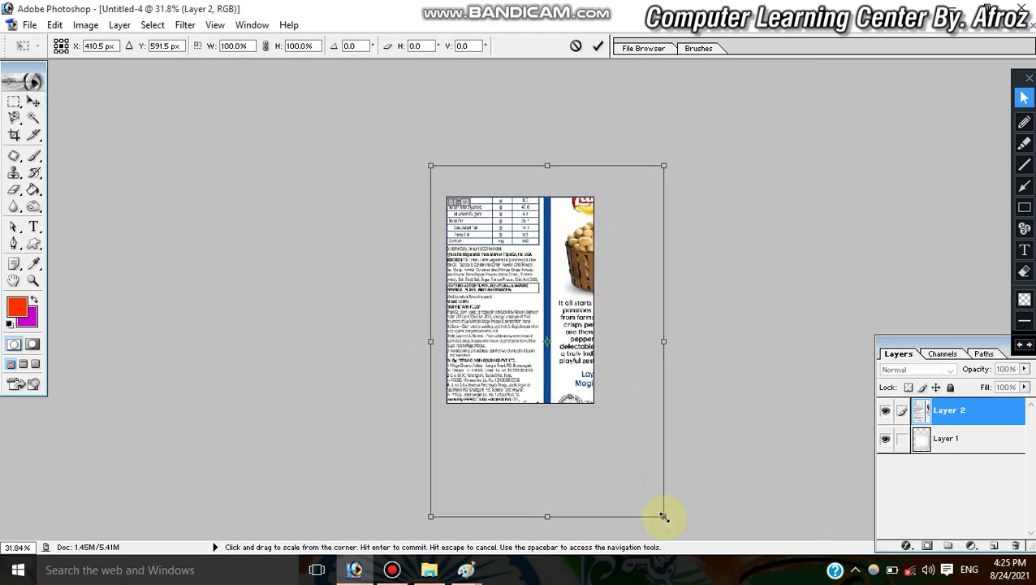
pyautogui.moveTo(663, 515)
pyautogui.mouseDown()
pyautogui.moveTo(582, 381)
pyautogui.moveTo(593, 393)
pyautogui.mouseUp()
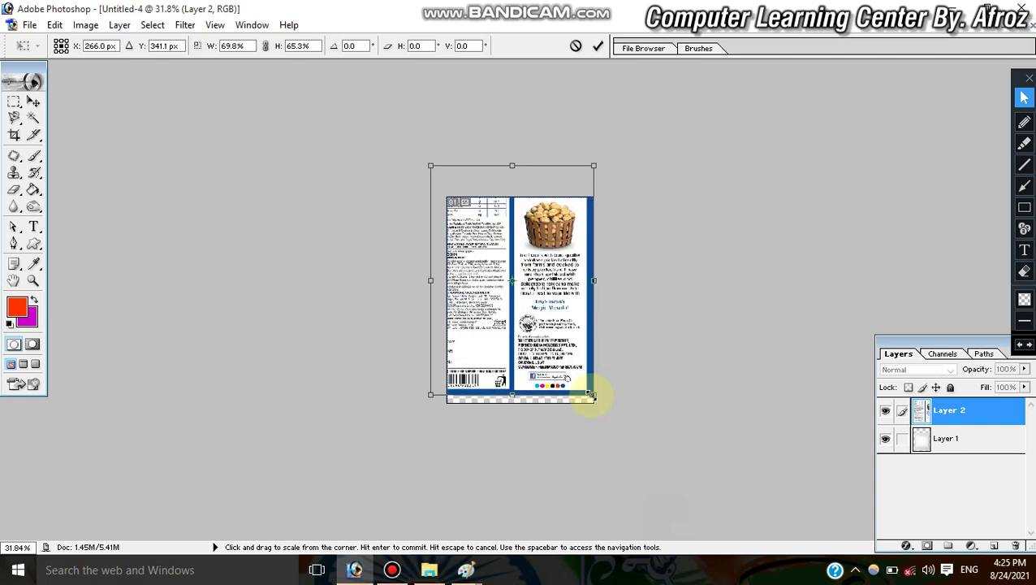
pyautogui.moveTo(510, 164); pyautogui.dragTo(511, 190)
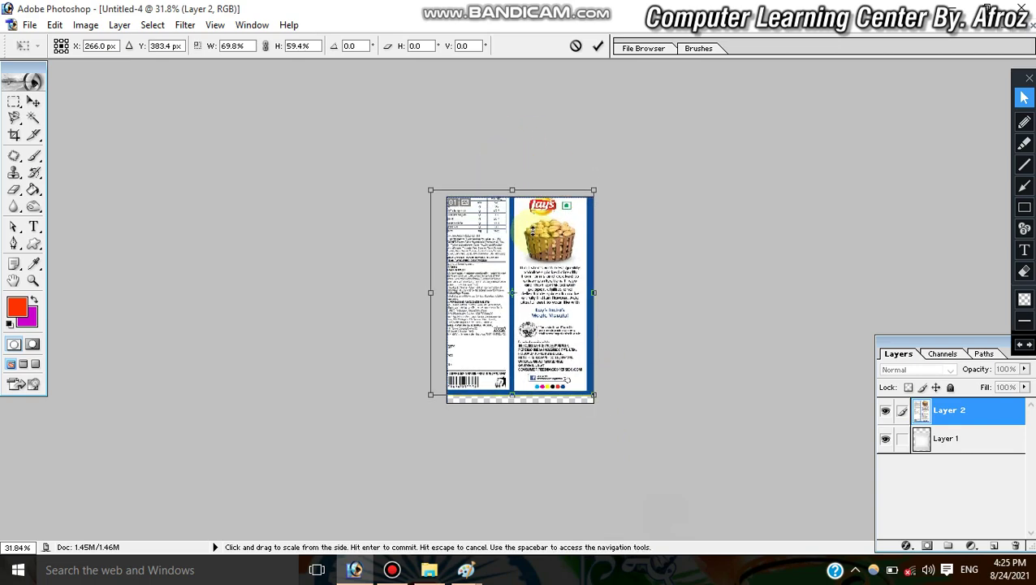
pyautogui.moveTo(532, 231); pyautogui.dragTo(548, 238)
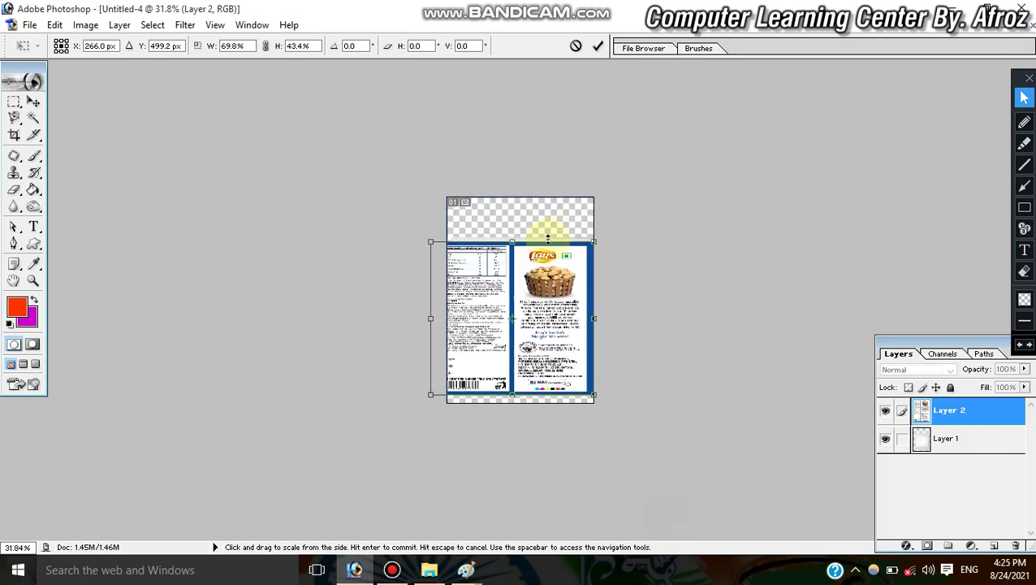
# Fine-tune the label's width, height and position, committing at 60.8% × 44.8%
pyautogui.moveTo(430, 325); pyautogui.dragTo(457, 328)
pyautogui.scroll(2, 475, 331)
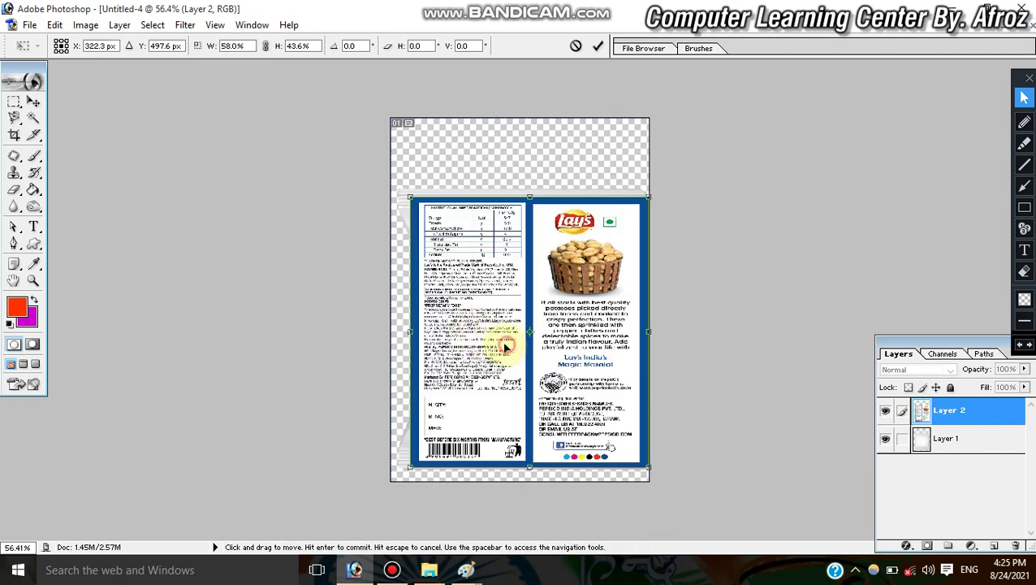
pyautogui.press('Left')
pyautogui.press('Left')
pyautogui.press('Left')
pyautogui.press('Left')
pyautogui.press('Left')
pyautogui.press('Left')
pyautogui.press('Left')
pyautogui.press('Left')
pyautogui.press('Left')
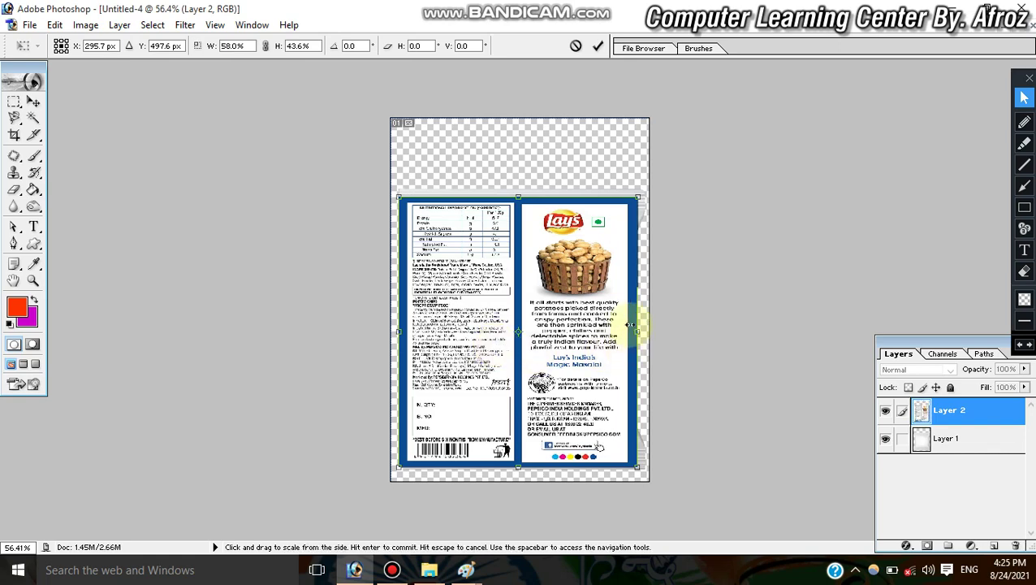
pyautogui.moveTo(637, 319); pyautogui.dragTo(644, 334)
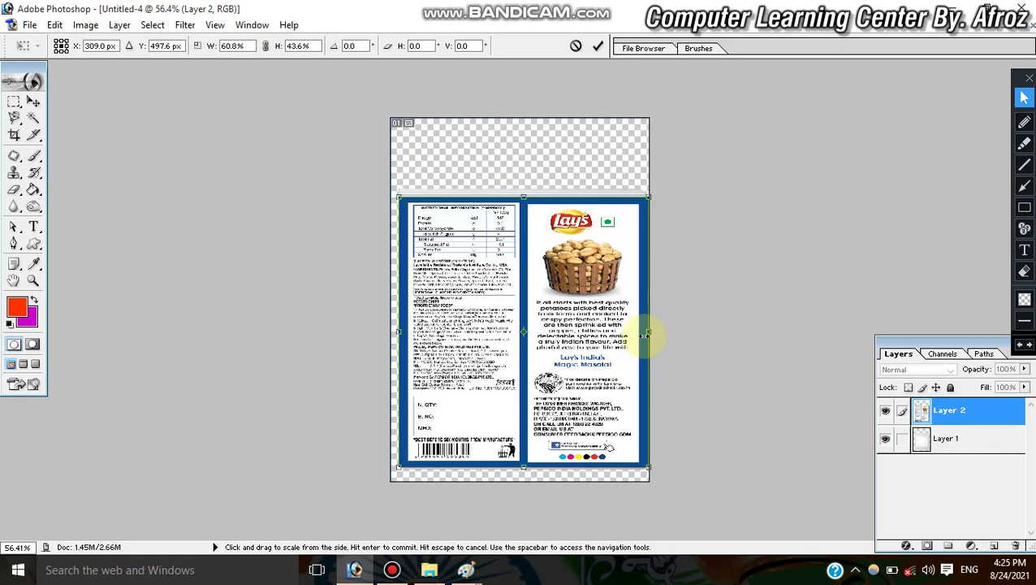
pyautogui.press('Left')
pyautogui.press('Left')
pyautogui.press('Left')
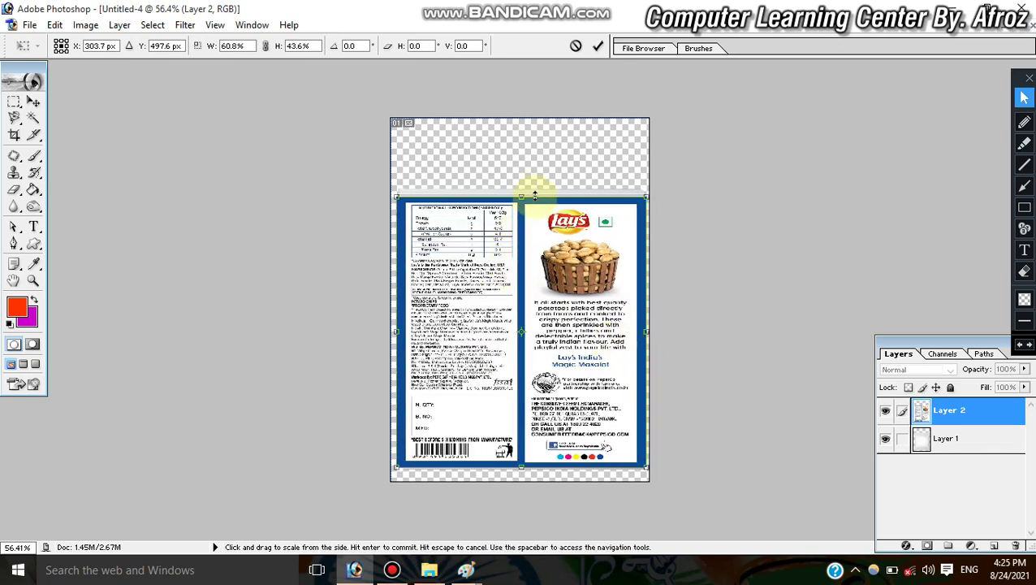
pyautogui.moveTo(525, 192); pyautogui.dragTo(529, 186)
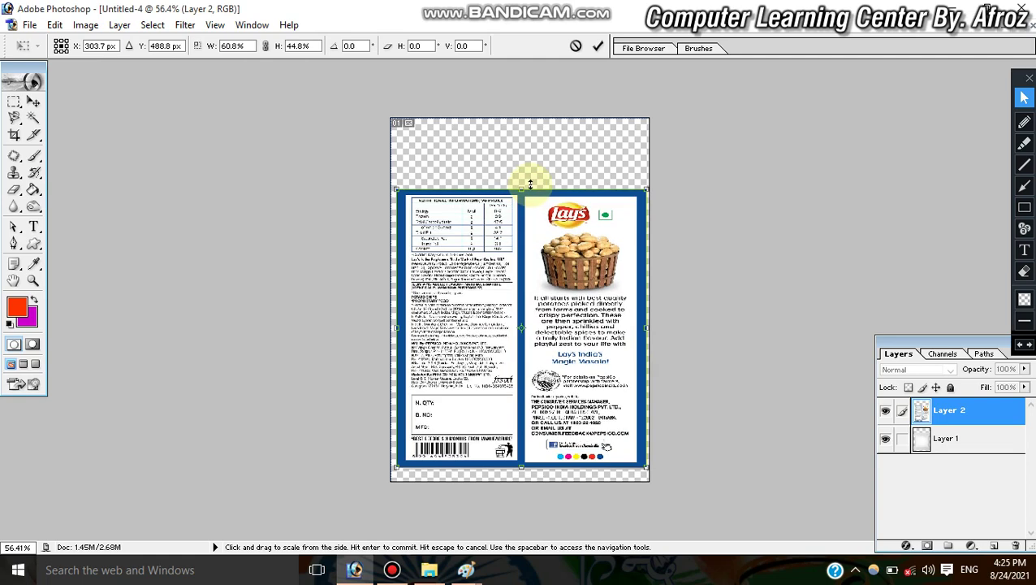
pyautogui.press('Down')
pyautogui.press('Down')
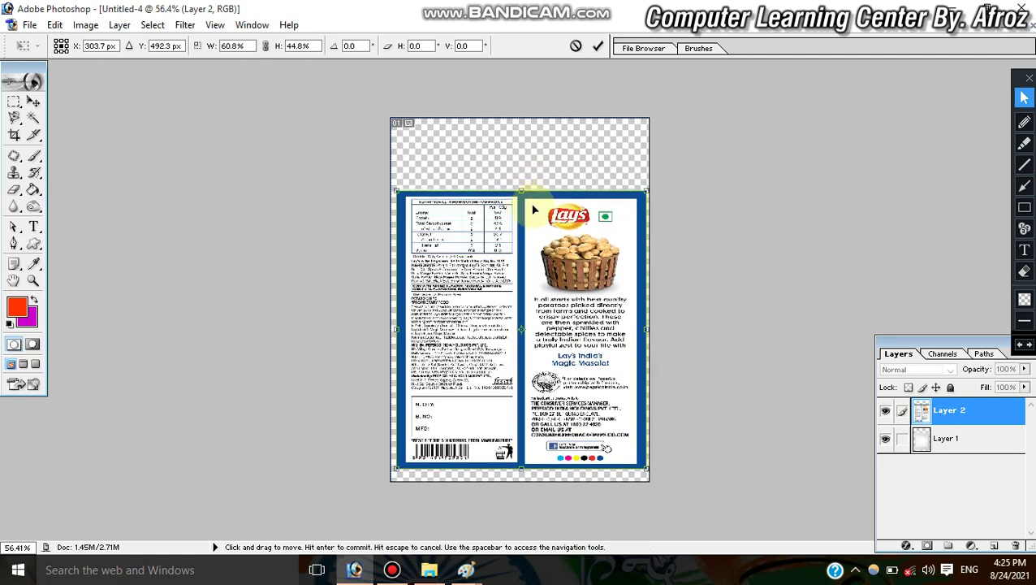
pyautogui.click(594, 49)
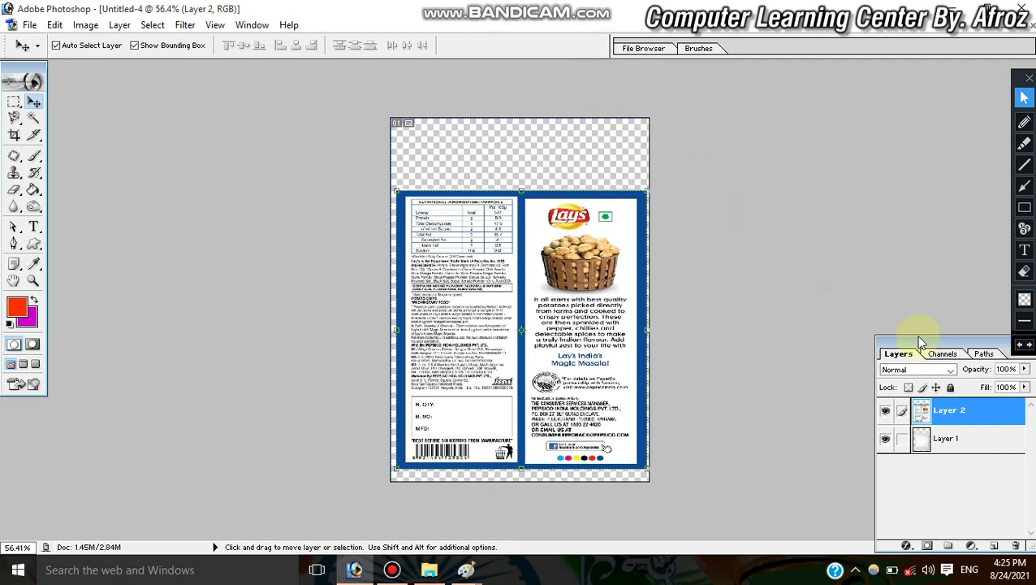
# Clip the Lay's label to the pouch shape, then close Untitled-2 without saving
pyautogui.keyDown('alt'); pyautogui.click(959, 424); pyautogui.keyUp('alt')
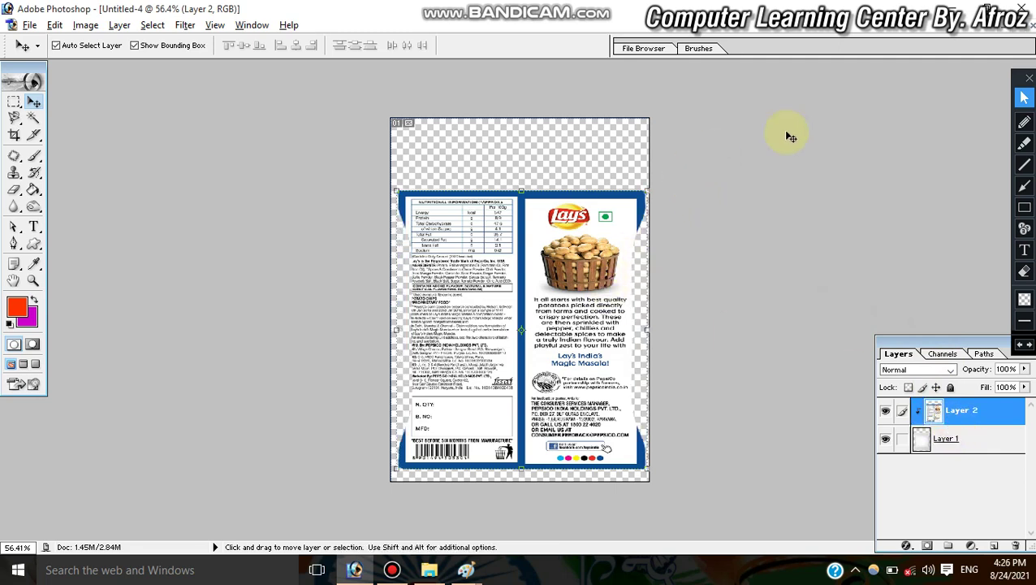
pyautogui.click(1021, 31)
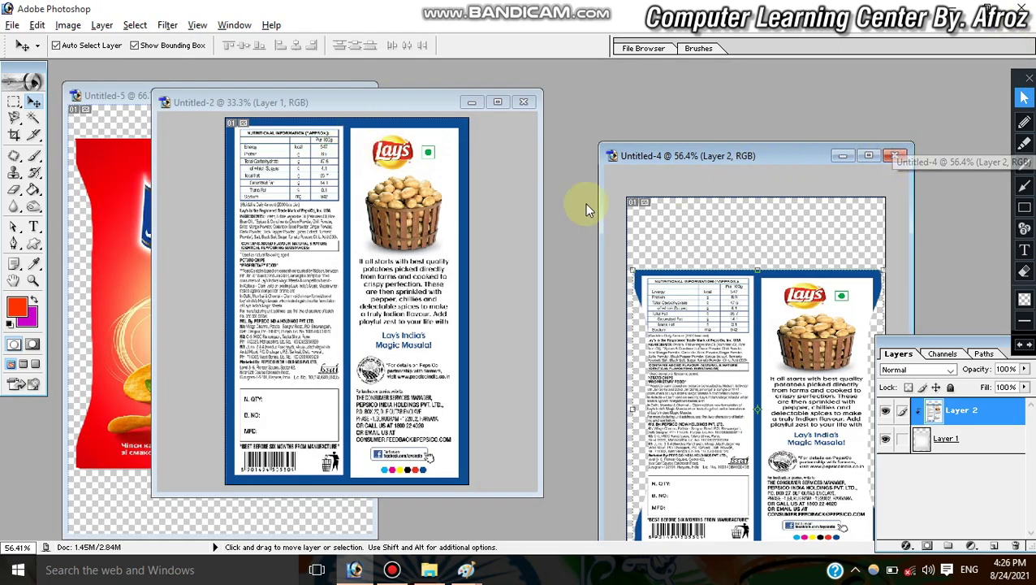
pyautogui.click(525, 102)
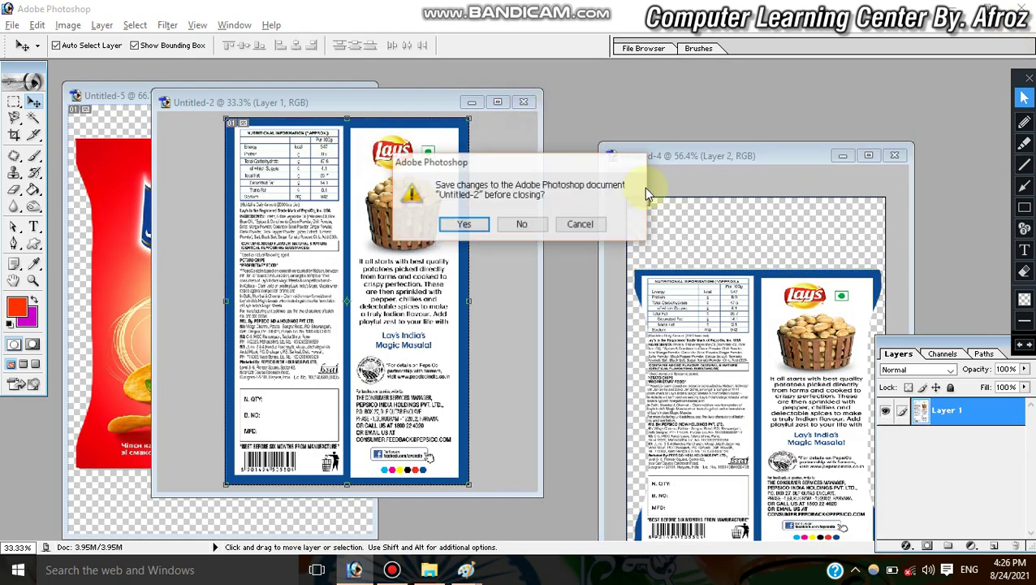
pyautogui.click(526, 220)
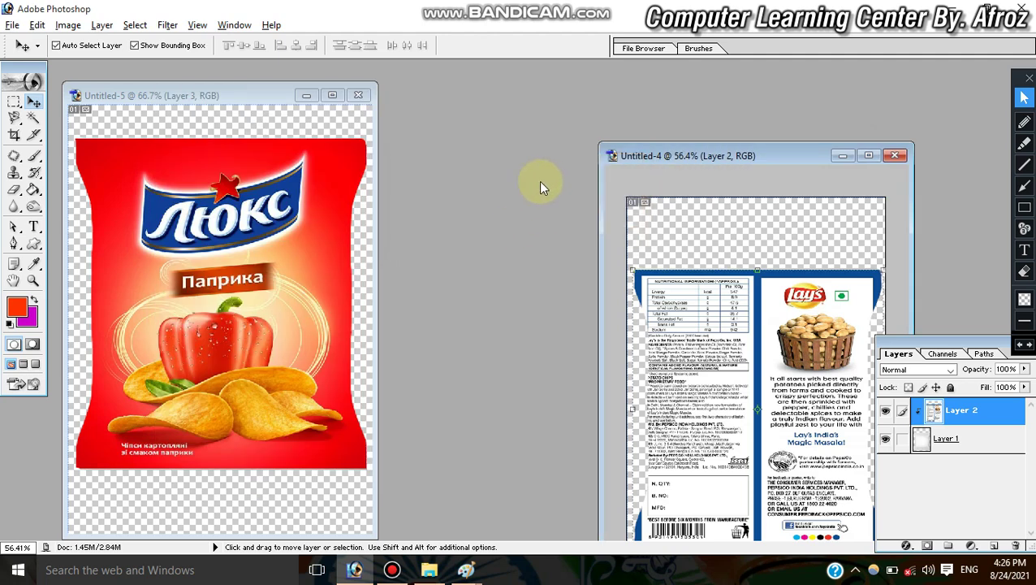
# Create Untitled-6, a 1200 × 1200 px document with transparent contents
pyautogui.hotkey('ctrl', 'n')
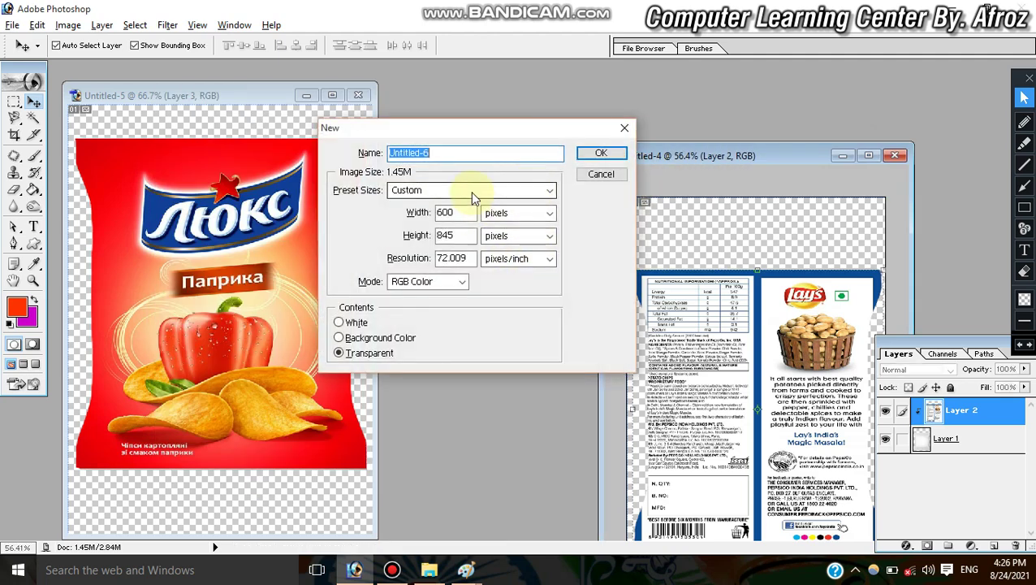
pyautogui.doubleClick(471, 213)
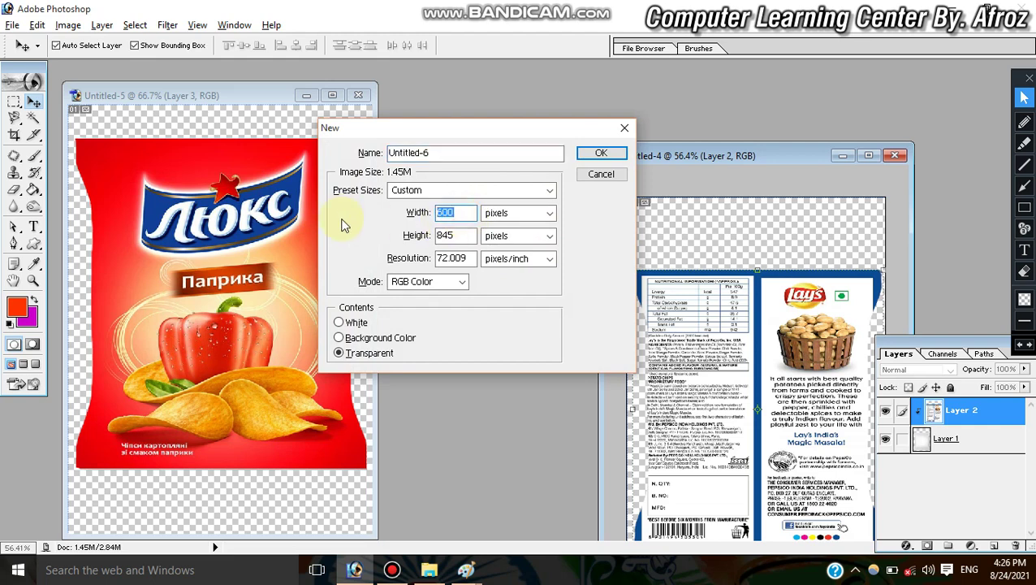
pyautogui.write('12')
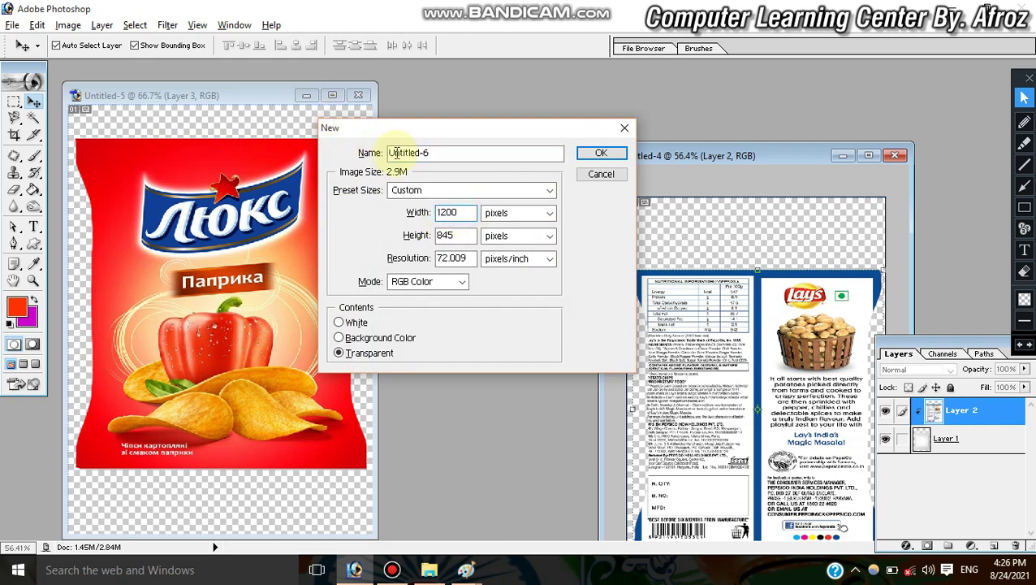
pyautogui.doubleClick(459, 236)
pyautogui.write('1200')
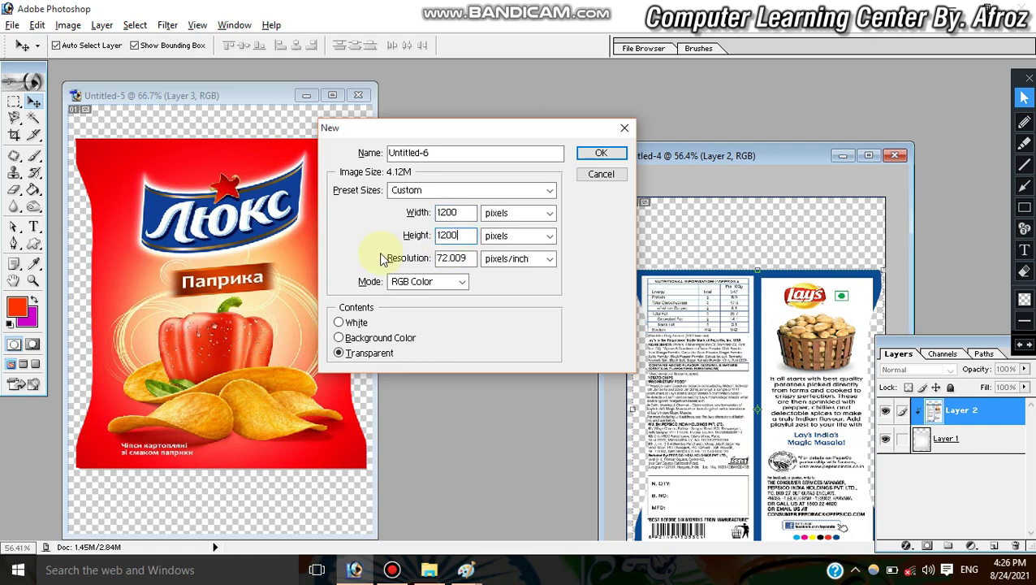
pyautogui.press('Return')
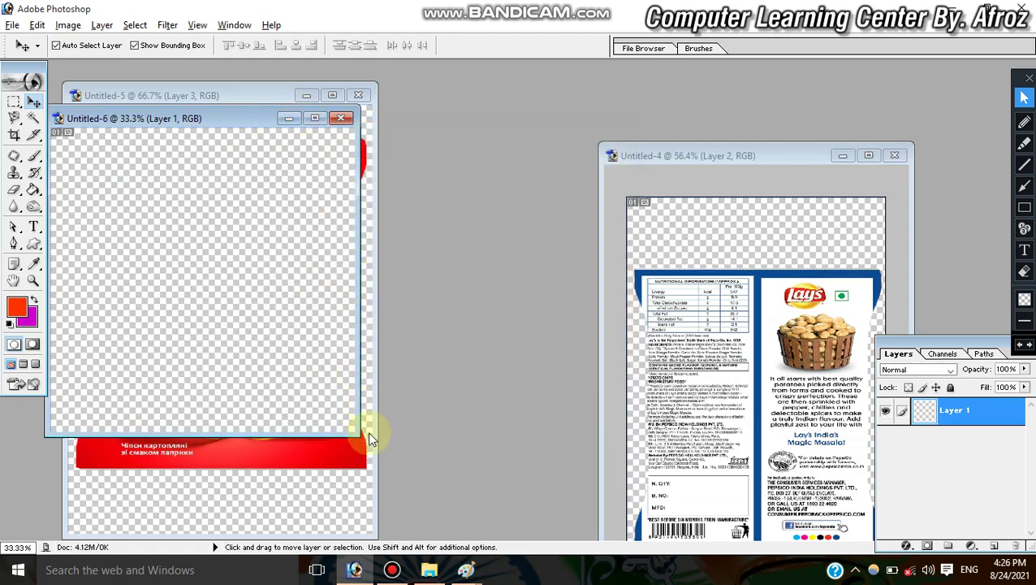
# Merge the Lay's back-label layers and copy the result into Untitled-6
pyautogui.click(674, 321)
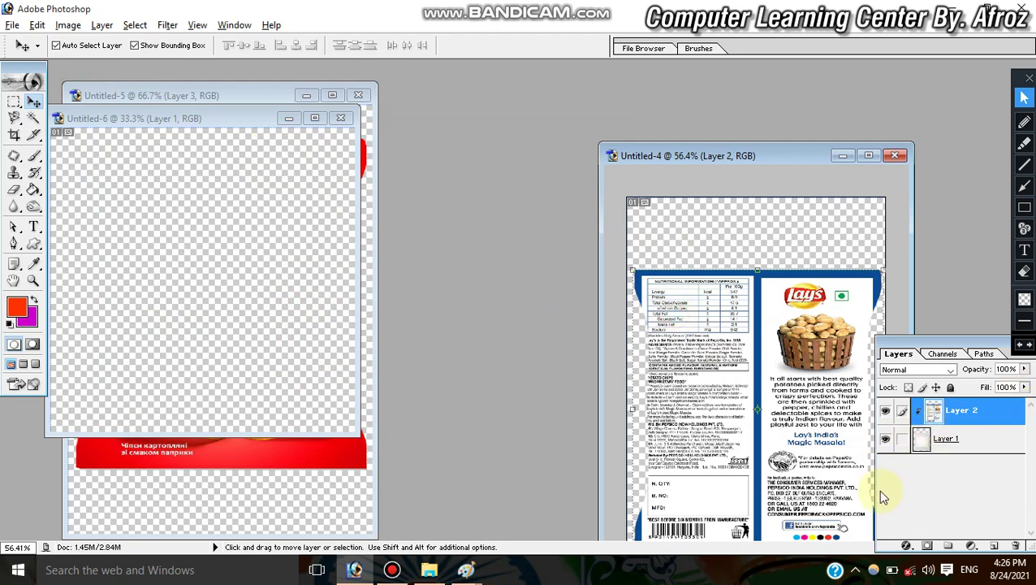
pyautogui.hotkey('ctrl', 'e')
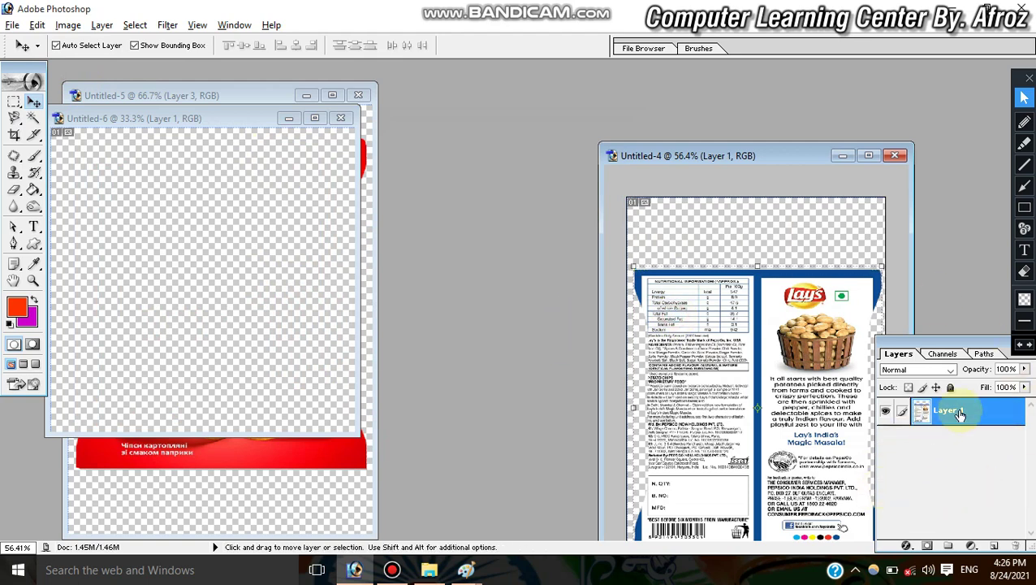
pyautogui.moveTo(794, 388); pyautogui.dragTo(302, 291)
pyautogui.moveTo(291, 118); pyautogui.dragTo(744, 171)
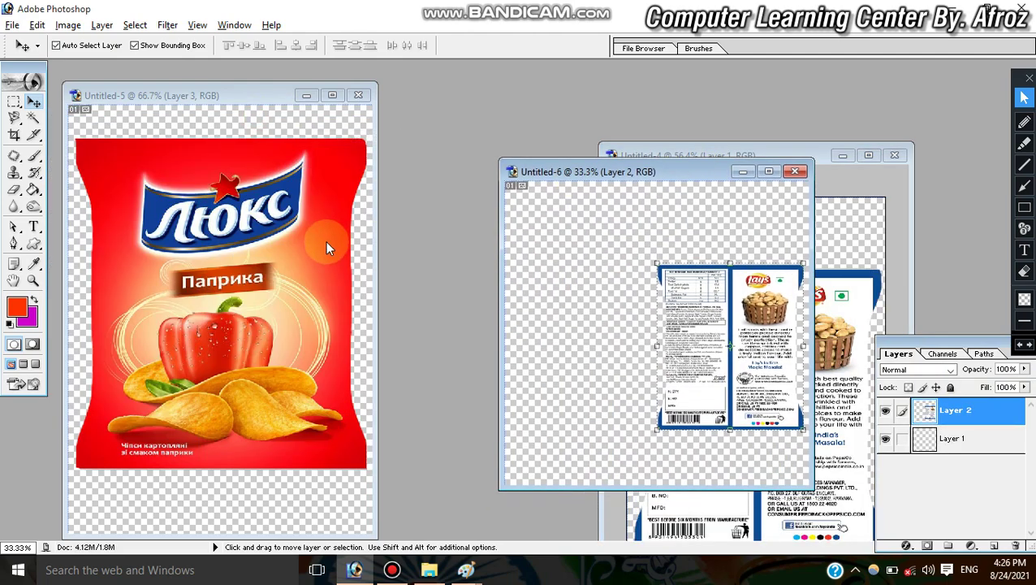
# Merge the Люкс front-bag layers and place the bag left of the Lay's label
pyautogui.click(282, 269)
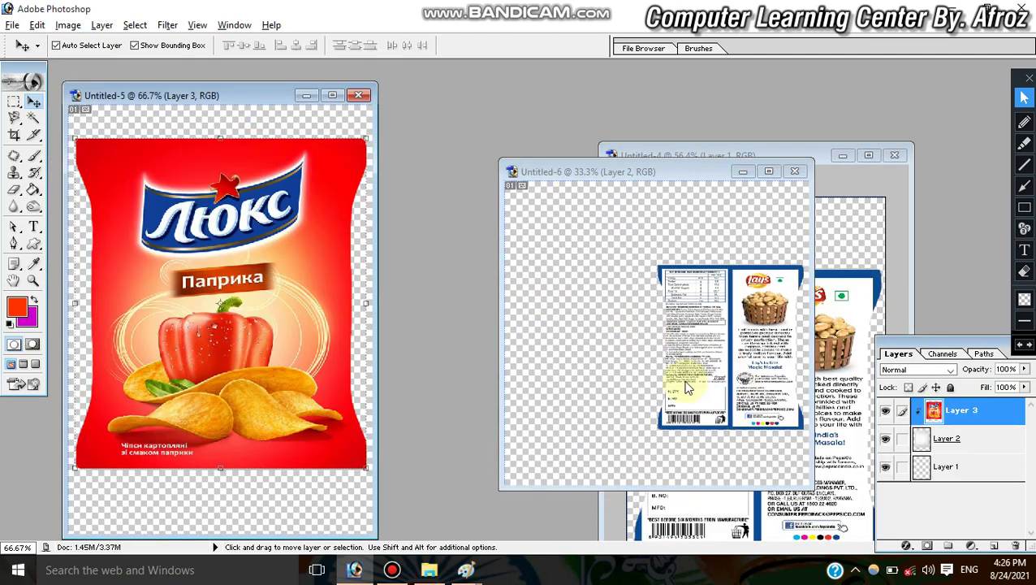
pyautogui.hotkey('ctrl', 'shift', 'e')
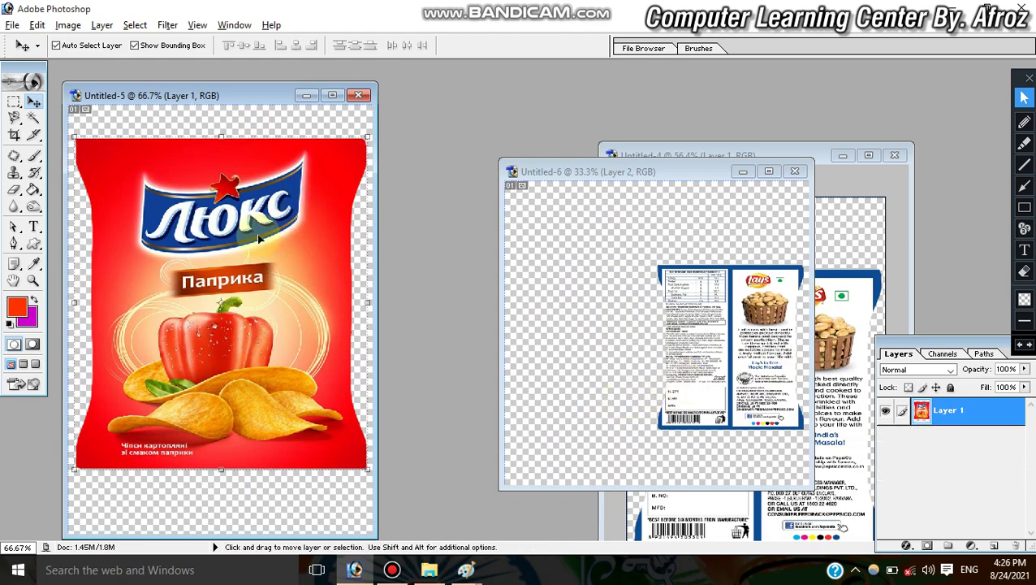
pyautogui.moveTo(292, 211); pyautogui.dragTo(371, 243)
pyautogui.click(731, 311)
pyautogui.moveTo(731, 311); pyautogui.dragTo(636, 301)
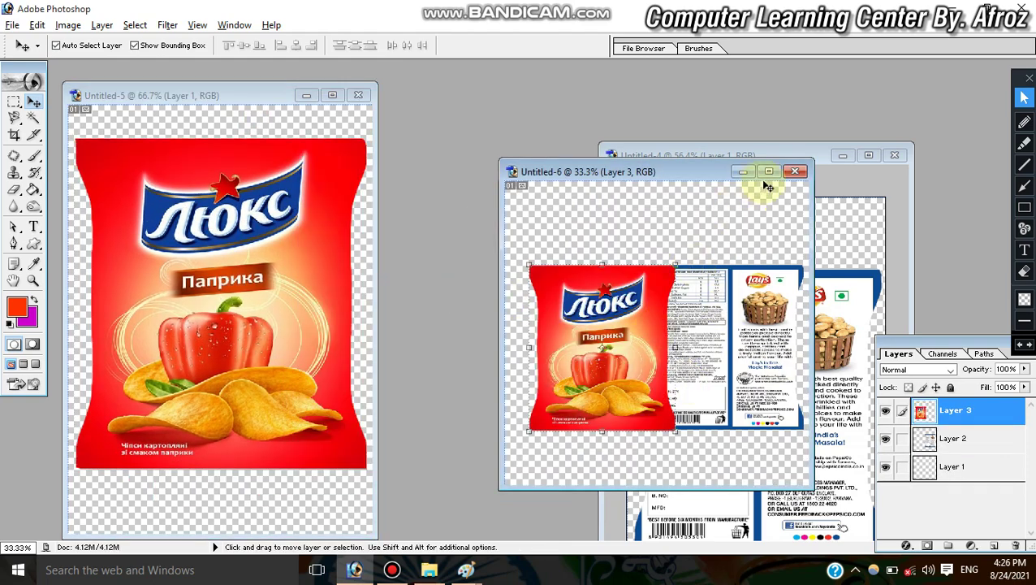
pyautogui.moveTo(493, 323); pyautogui.dragTo(470, 321)
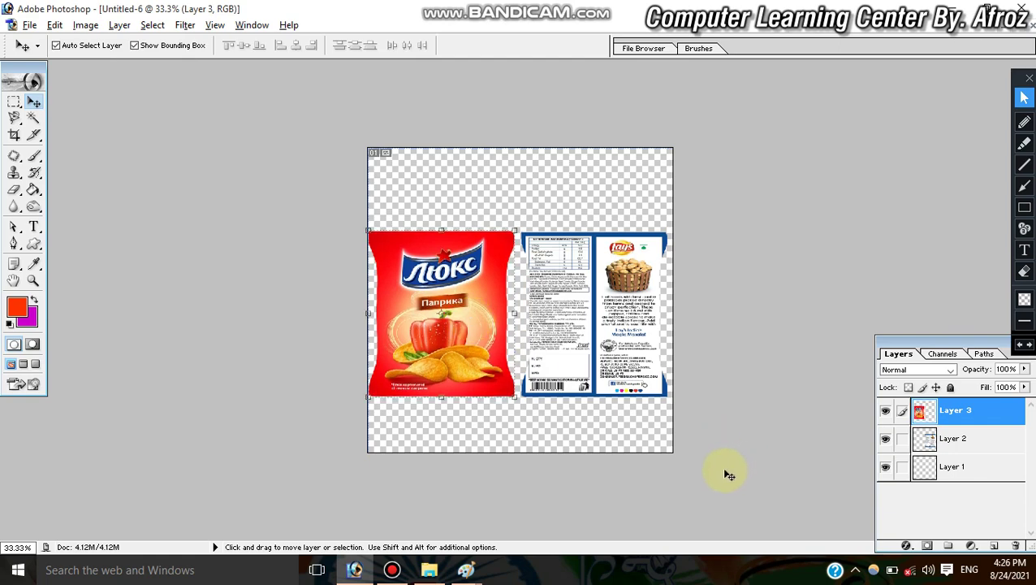
# Save the mockup to the Desktop as a maximum-quality JPEG named 123
pyautogui.hotkey('ctrl', 's')
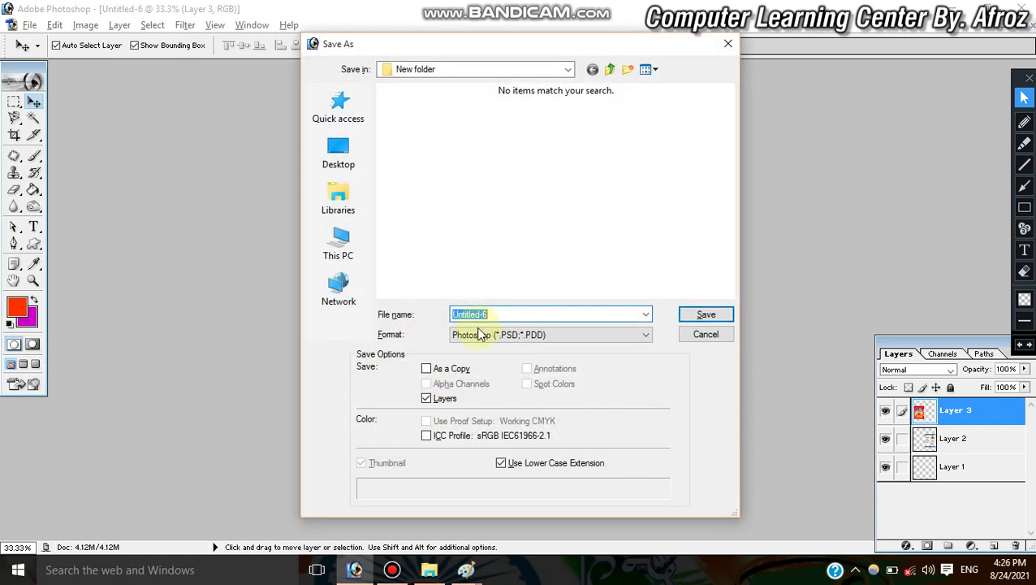
pyautogui.click(501, 335)
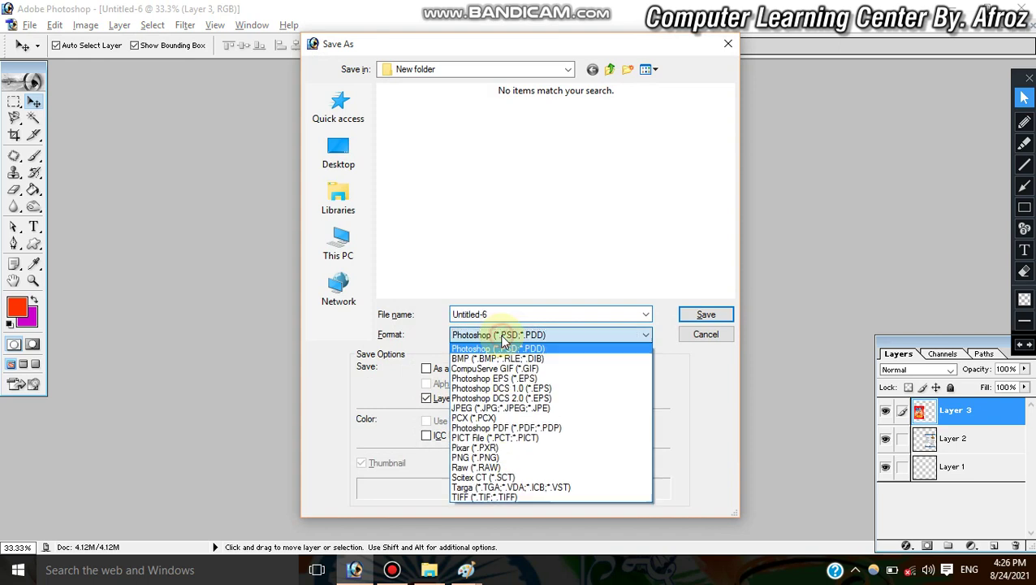
pyautogui.click(525, 408)
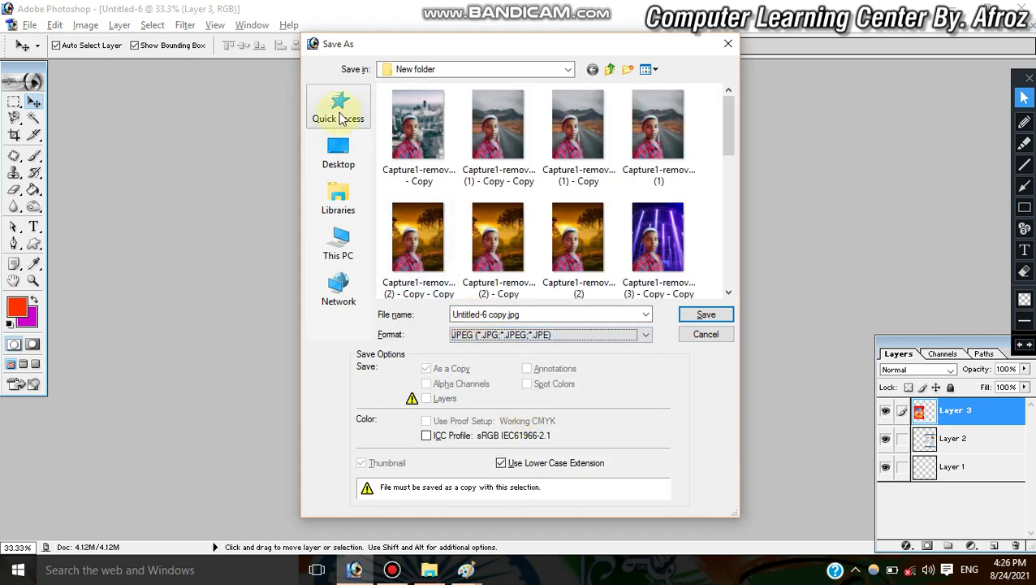
pyautogui.click(341, 156)
pyautogui.tripleClick(519, 320)
pyautogui.write('1')
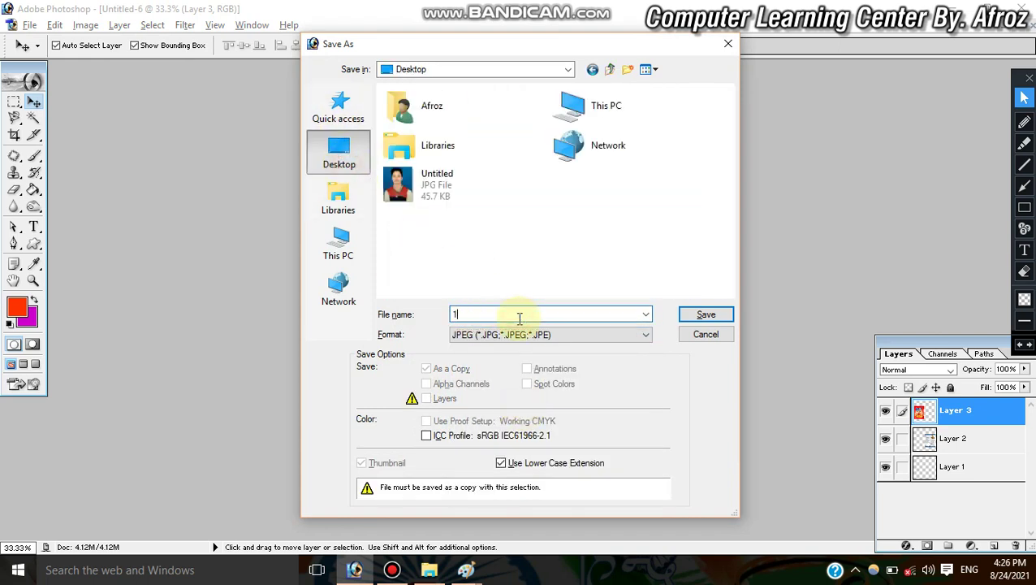
pyautogui.write('23')
pyautogui.press('Return')
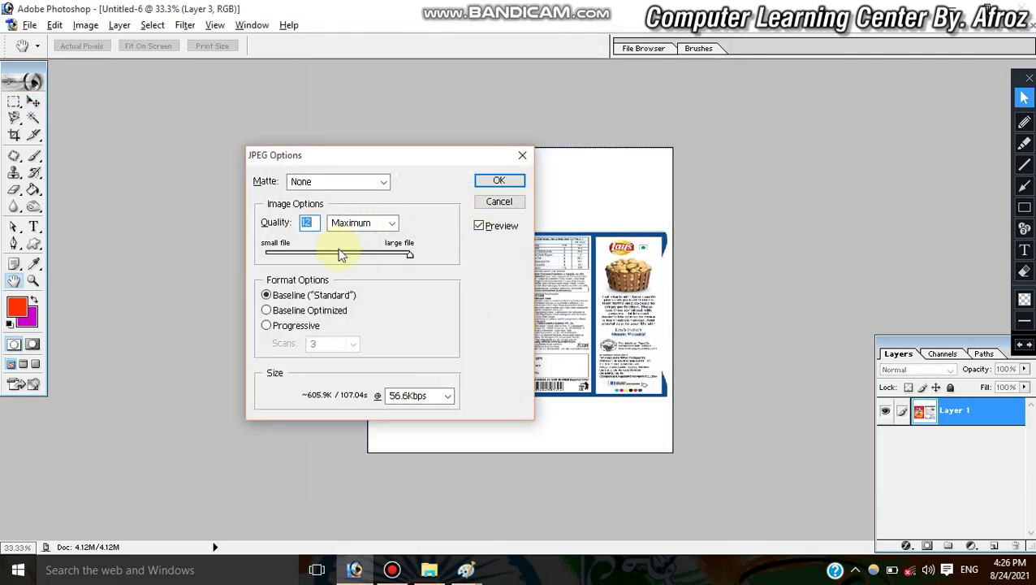
pyautogui.click(500, 184)
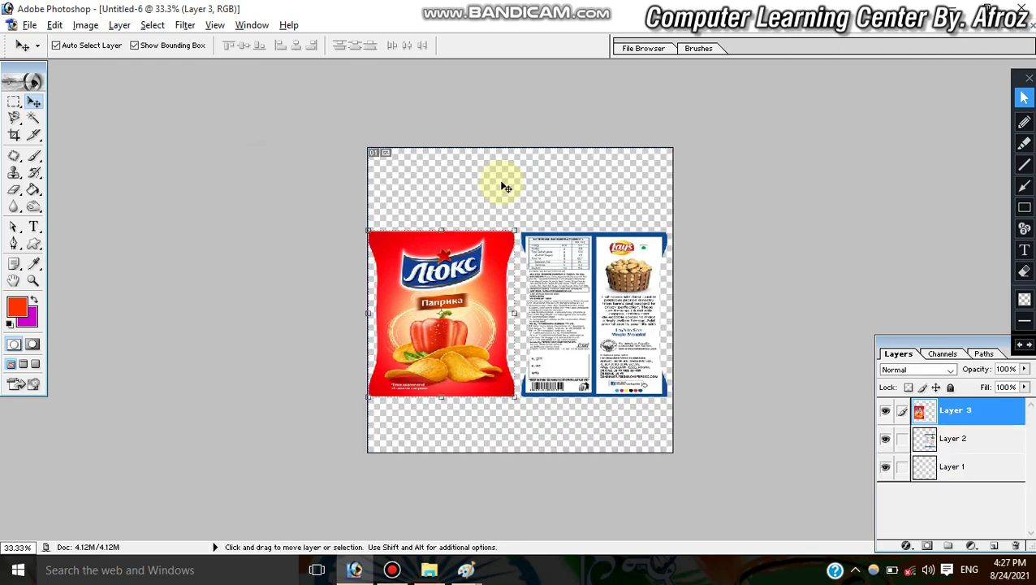
# Minimize Photoshop and the Downloads window, then open 123 from the desktop
pyautogui.click(955, 8)
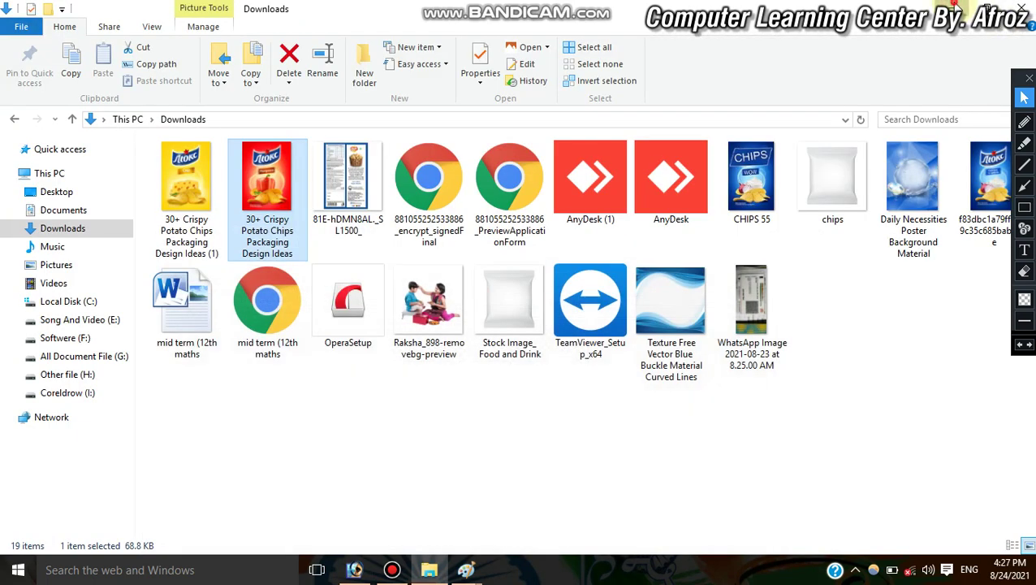
pyautogui.click(955, 8)
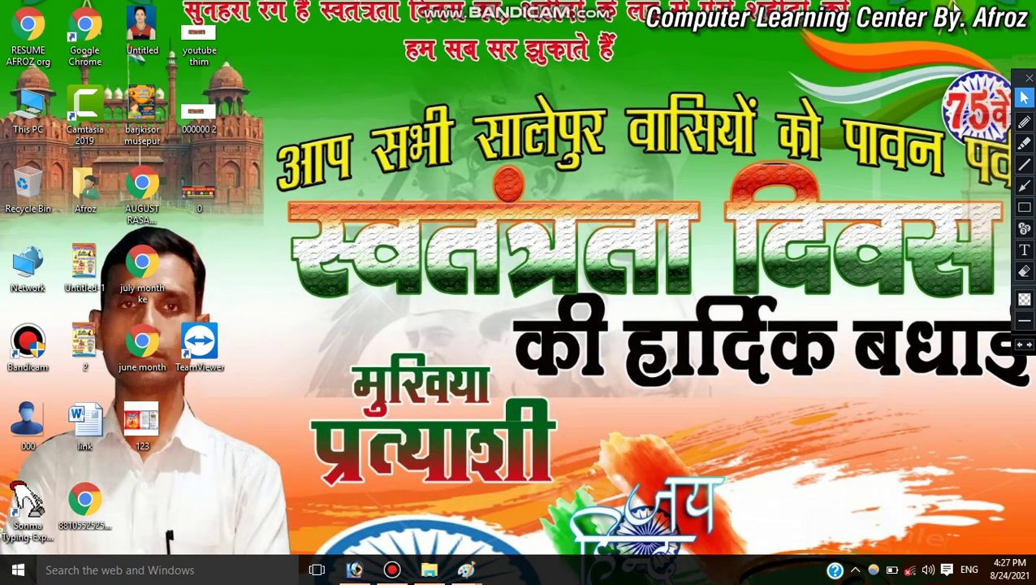
pyautogui.click(150, 423)
pyautogui.doubleClick(154, 416)
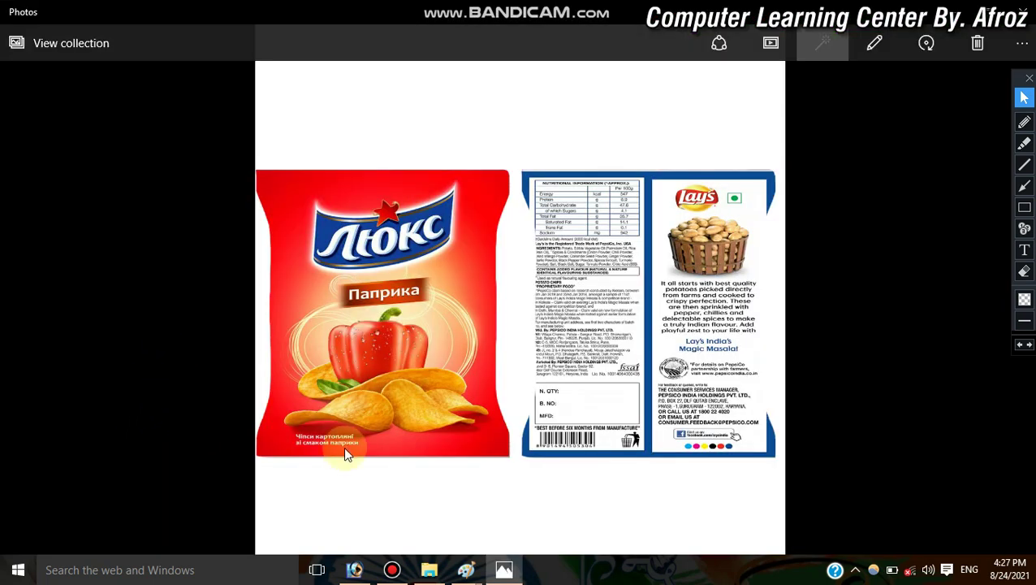
# Zoom into the two chip bags in Photos, pan to lower details, then fit the image again
pyautogui.scroll(-1, 343, 446)
pyautogui.scroll(1, 342, 454)
pyautogui.hotkey('ctrl', '+')
pyautogui.hotkey('ctrl', '+')
pyautogui.hotkey('ctrl', '+')
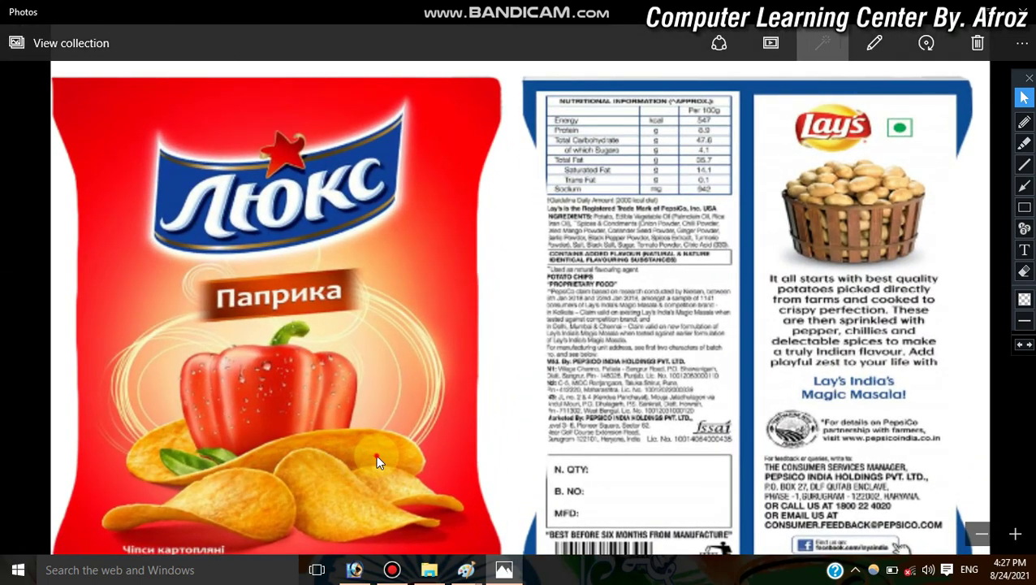
pyautogui.moveTo(376, 454); pyautogui.dragTo(384, 418)
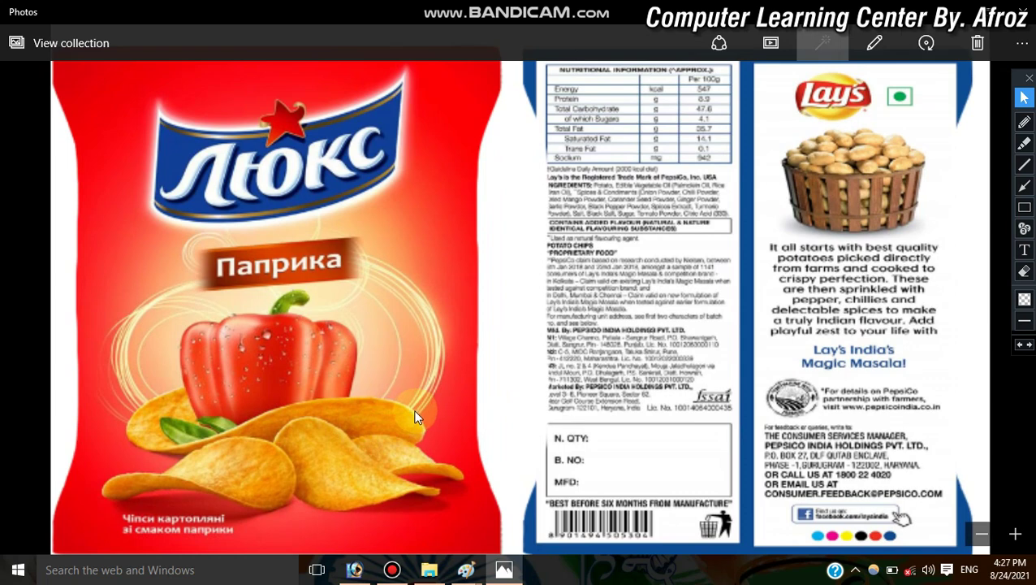
pyautogui.hotkey('ctrl', '0')
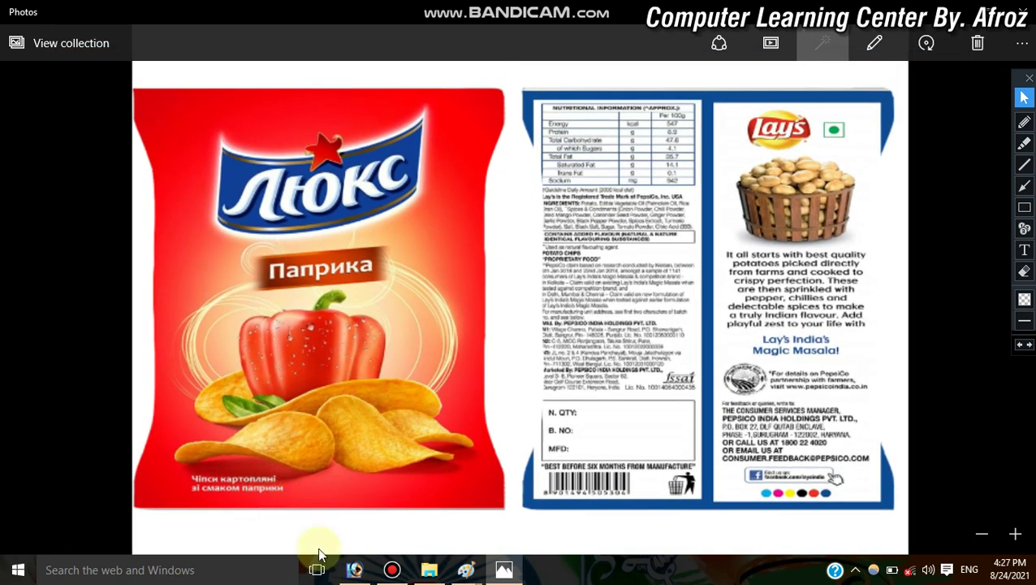